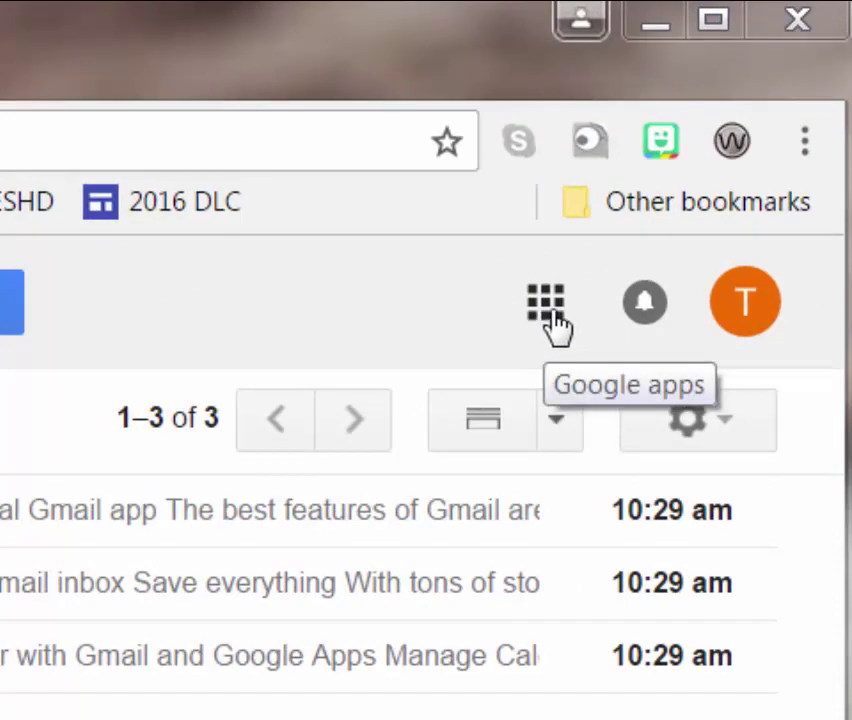
Launch YouTube in a new tab via the Google apps grid's More list.
{"action": "left_click", "coordinate": [551, 313]}
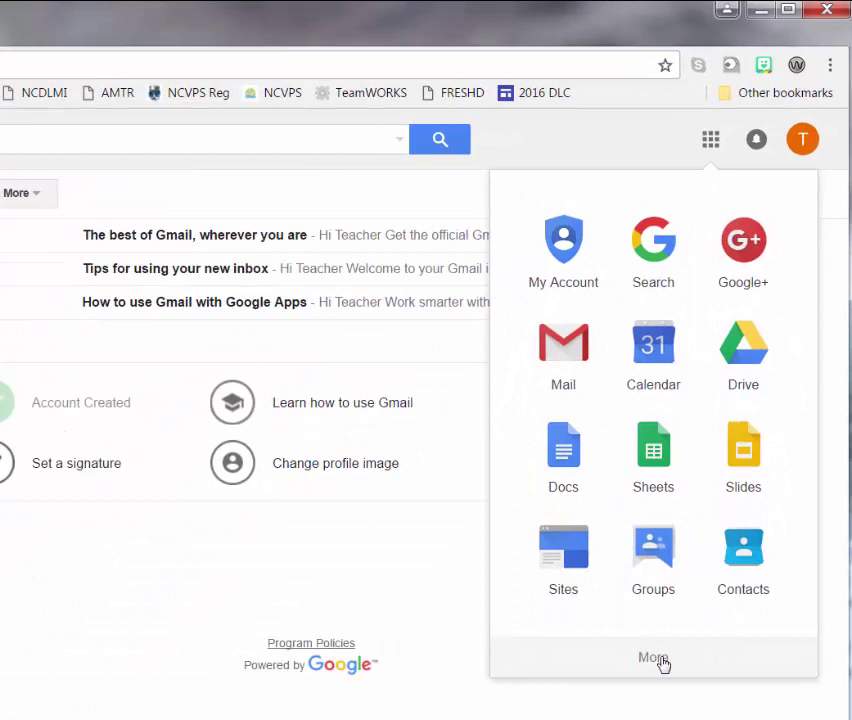
{"action": "left_click", "coordinate": [661, 659]}
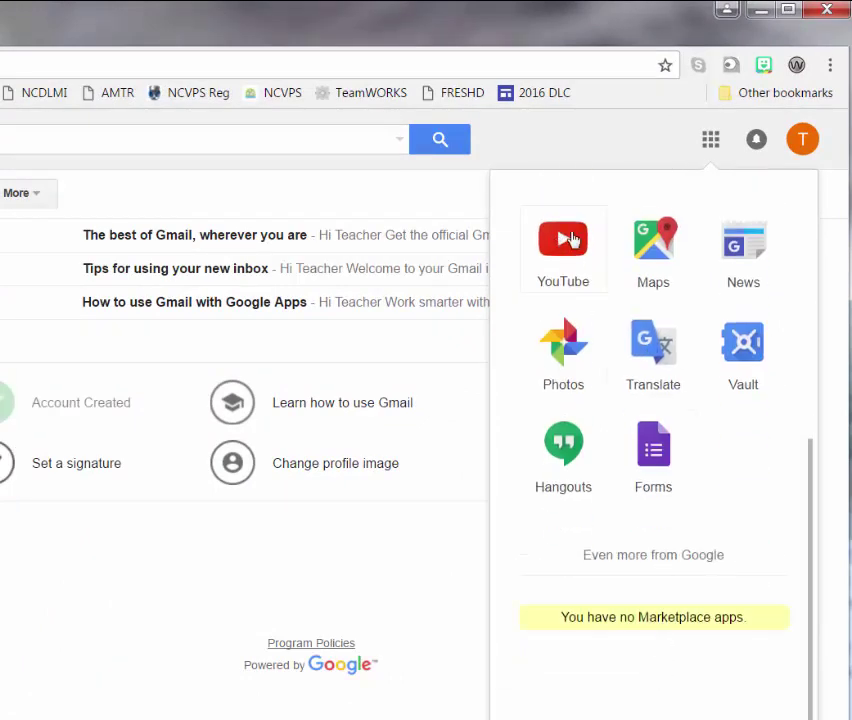
{"action": "left_click", "coordinate": [568, 240]}
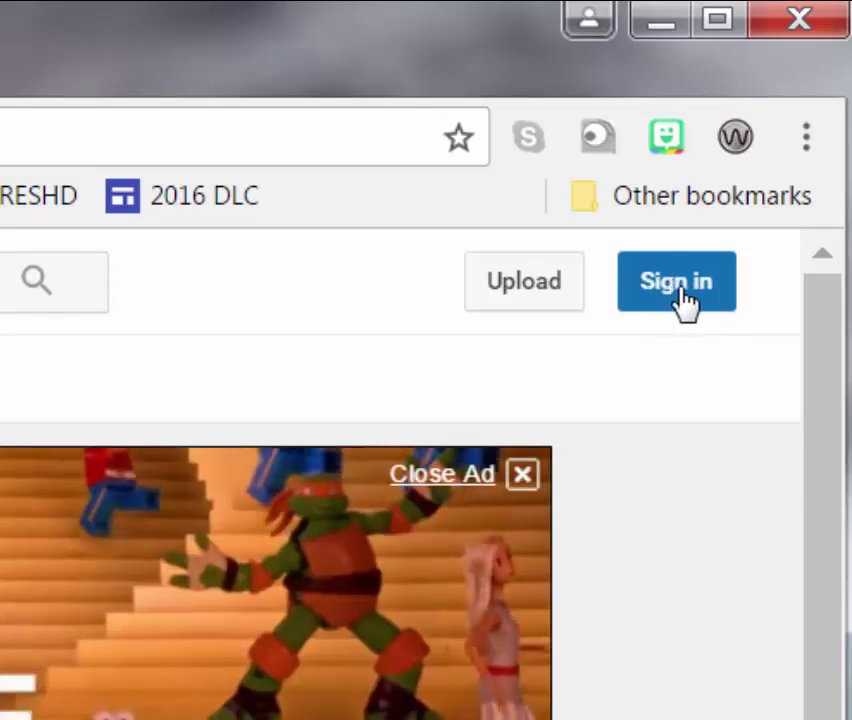
Sign in to YouTube with the new Google account and show the navigation guide.
{"action": "left_click", "coordinate": [678, 292]}
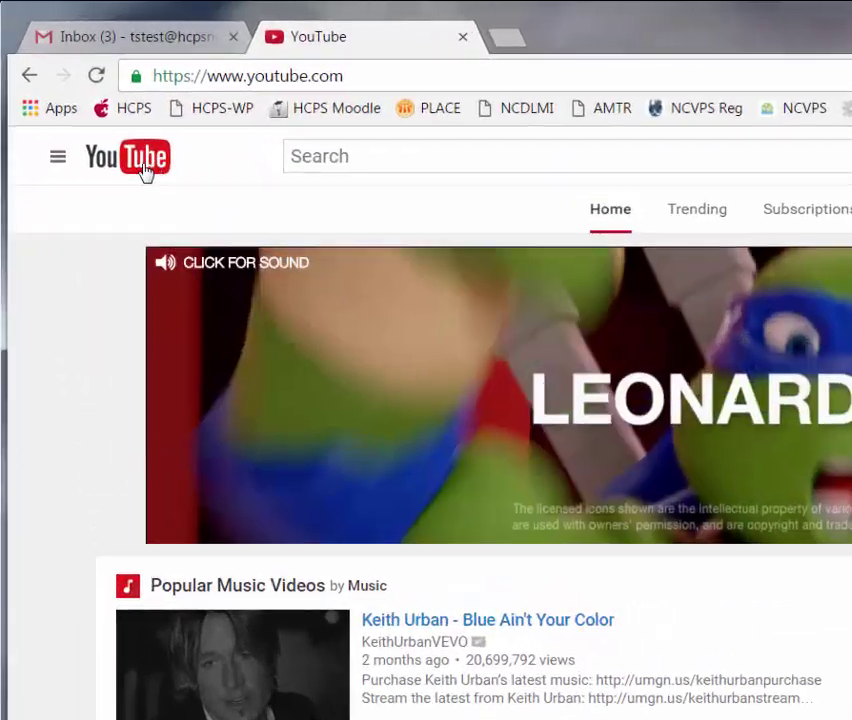
{"action": "left_click", "coordinate": [63, 99]}
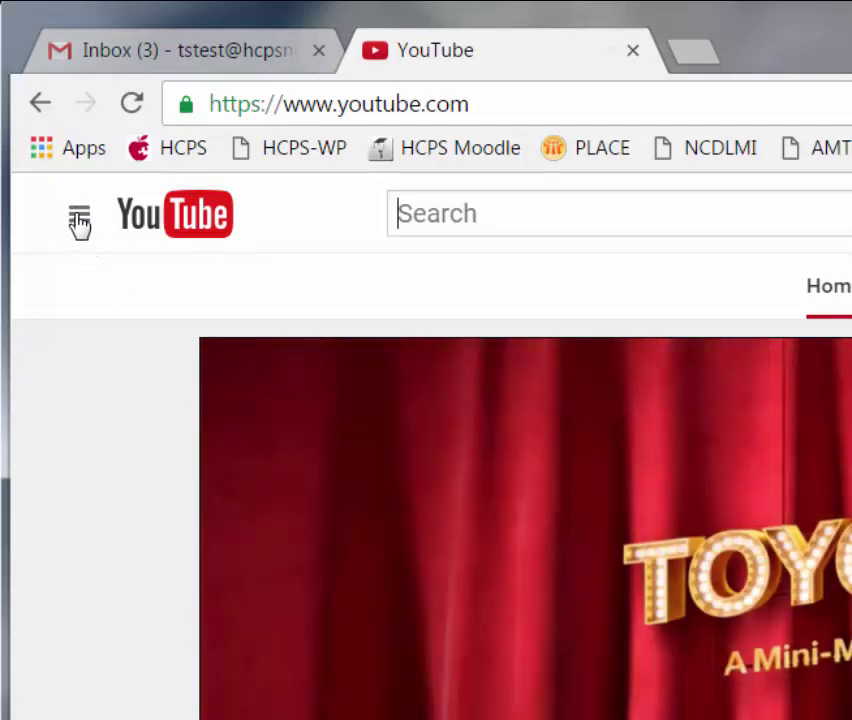
{"action": "left_click", "coordinate": [78, 222]}
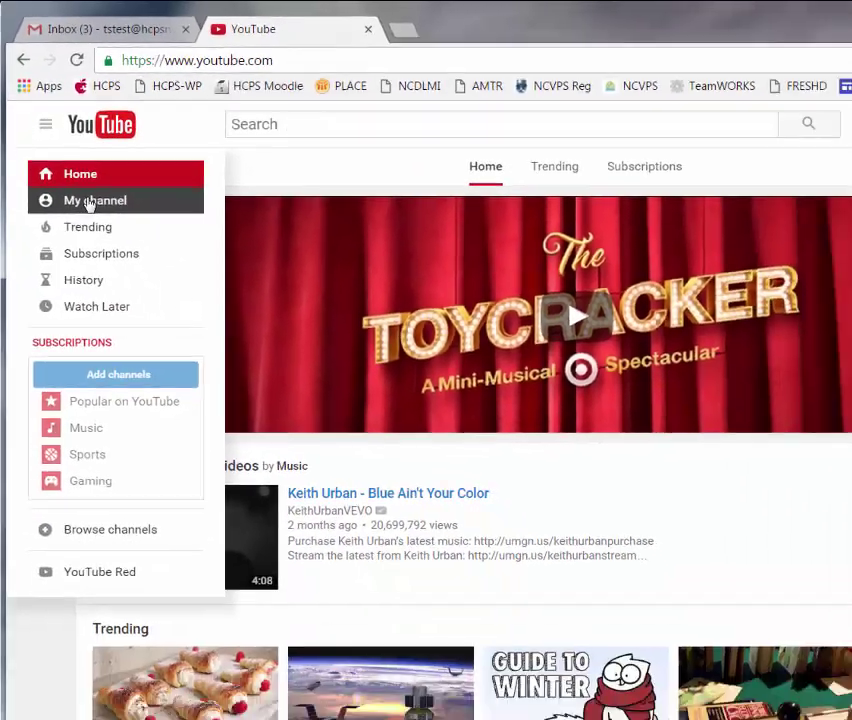
Choose My channel in the guide to bring up the channel-creation prompt.
{"action": "left_click", "coordinate": [125, 344]}
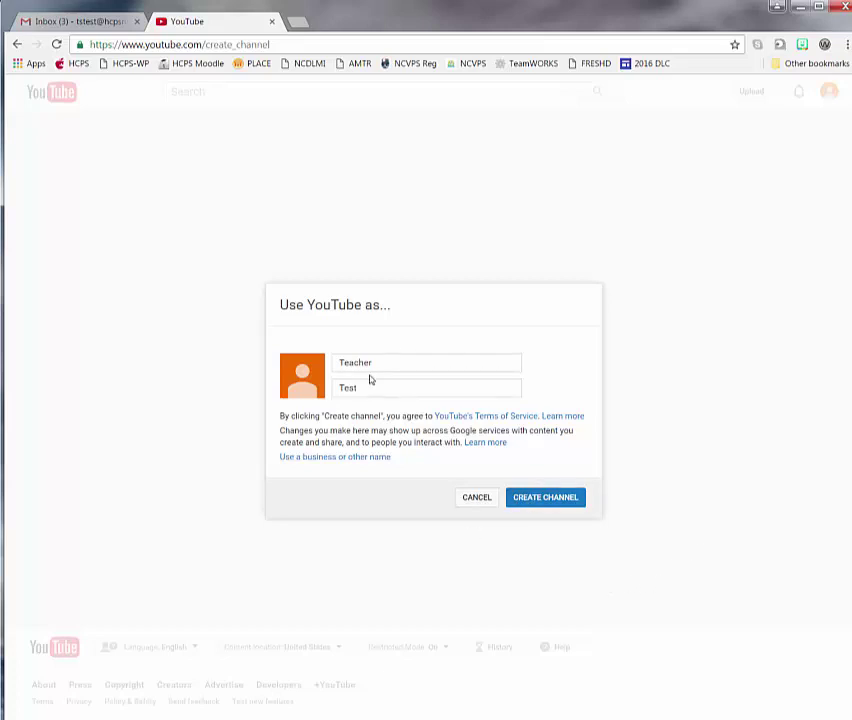
Create the Teacher Test channel and go to its empty Video Manager.
{"action": "left_click", "coordinate": [531, 498]}
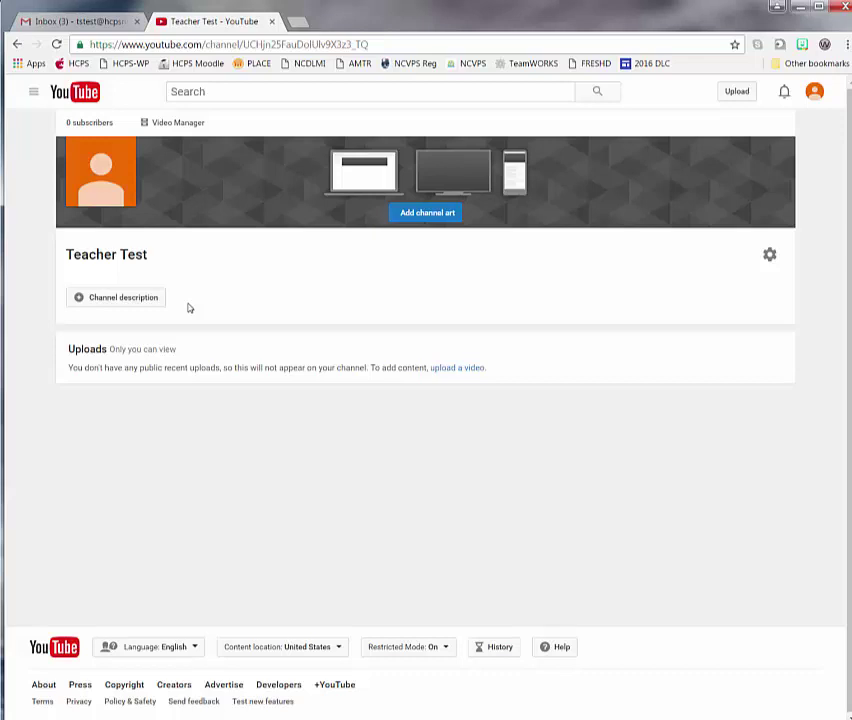
{"action": "left_click", "coordinate": [189, 126]}
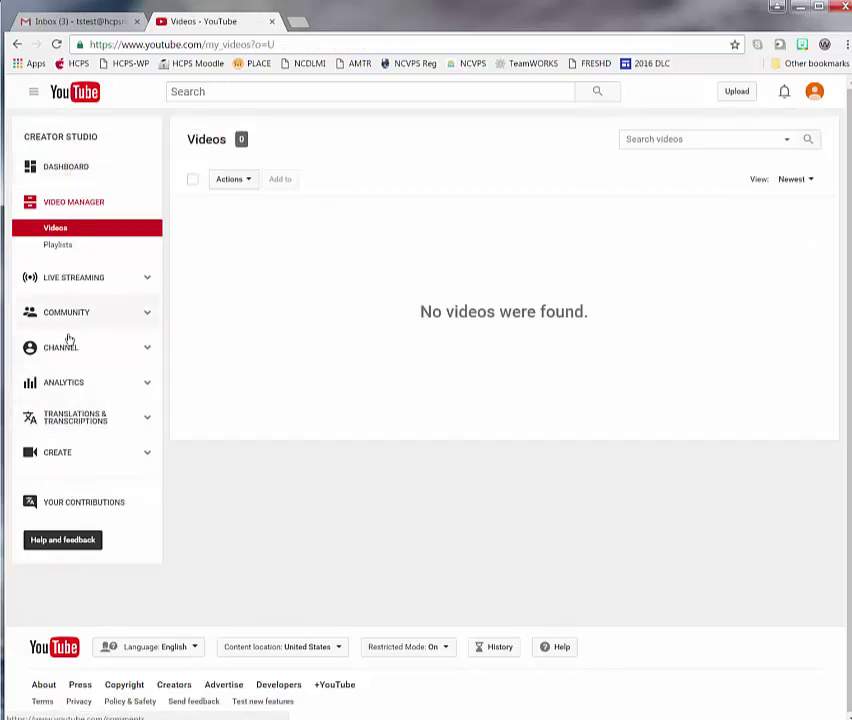
Go to the channel's Status and features and start phone verification of the account.
{"action": "left_click", "coordinate": [144, 352]}
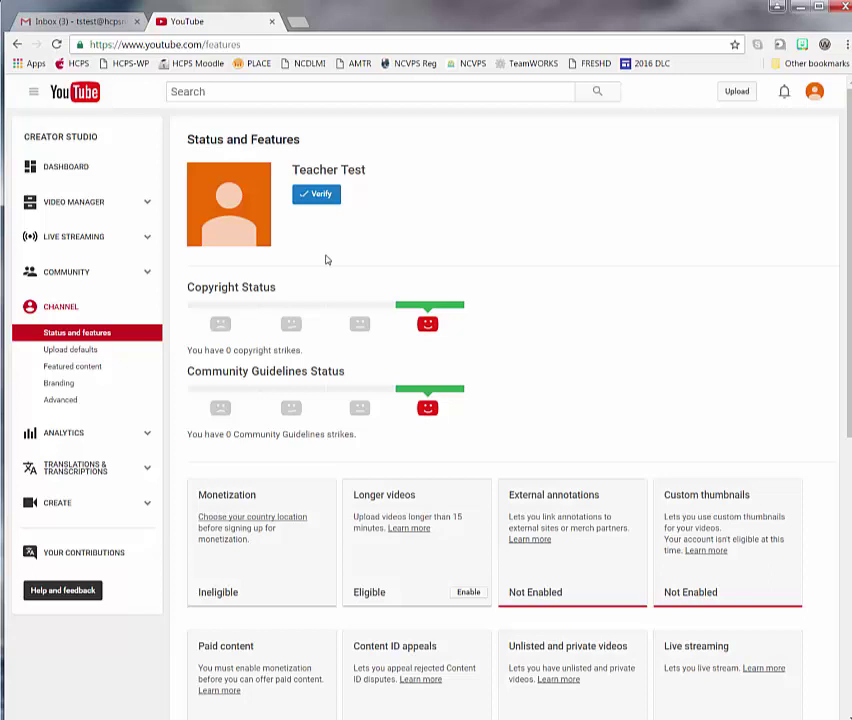
{"action": "left_click", "coordinate": [318, 196]}
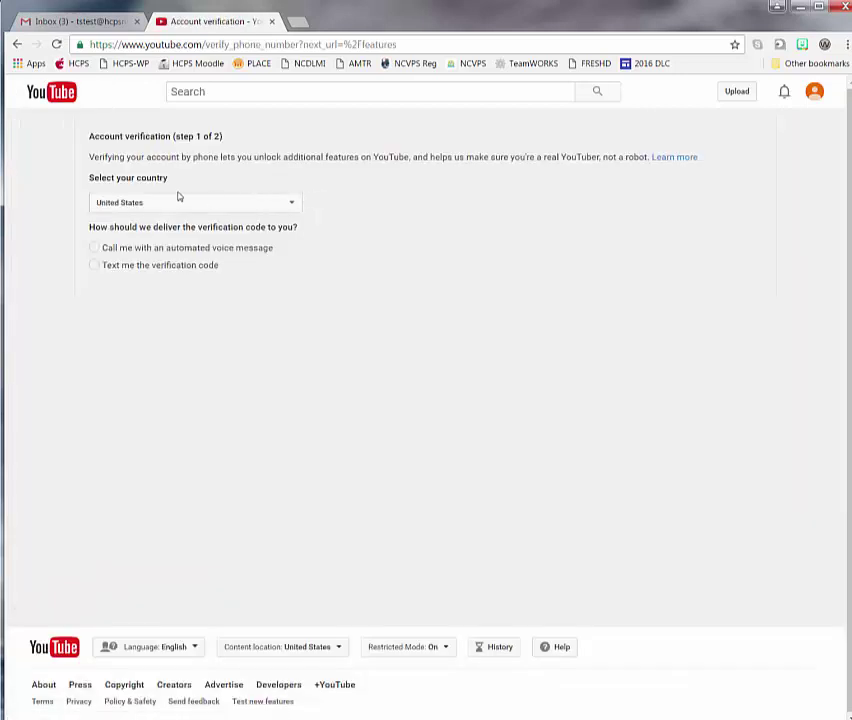
Request the verification code by text message to the account's phone number.
{"action": "left_click", "coordinate": [95, 267]}
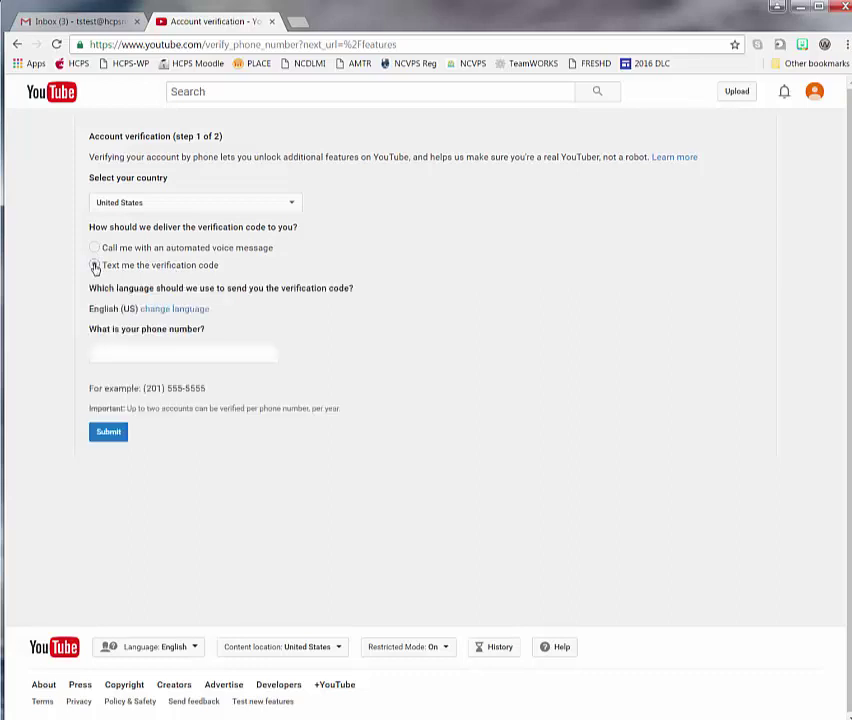
{"action": "left_click", "coordinate": [277, 360]}
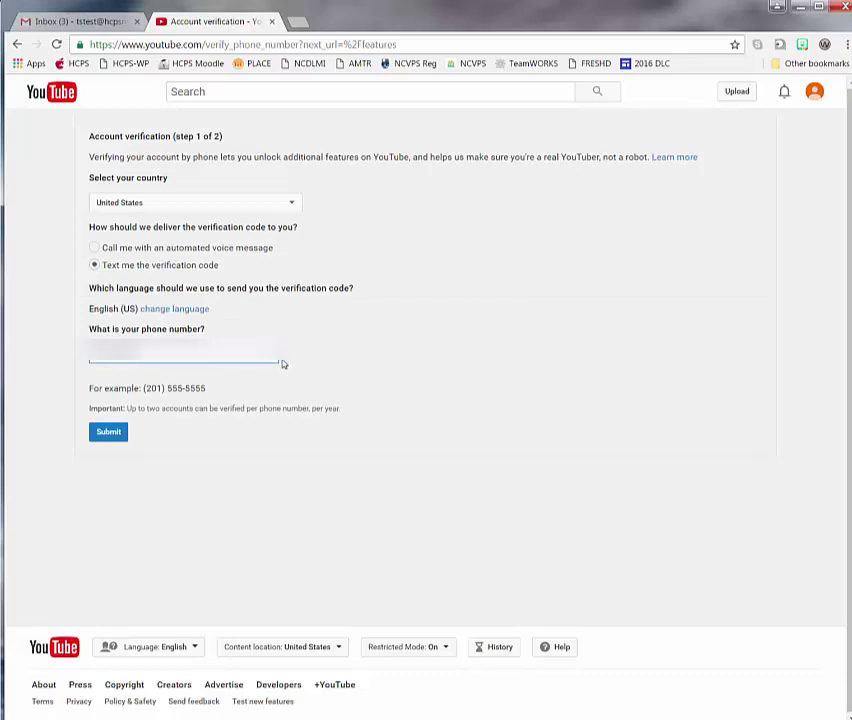
{"action": "left_click", "coordinate": [119, 436]}
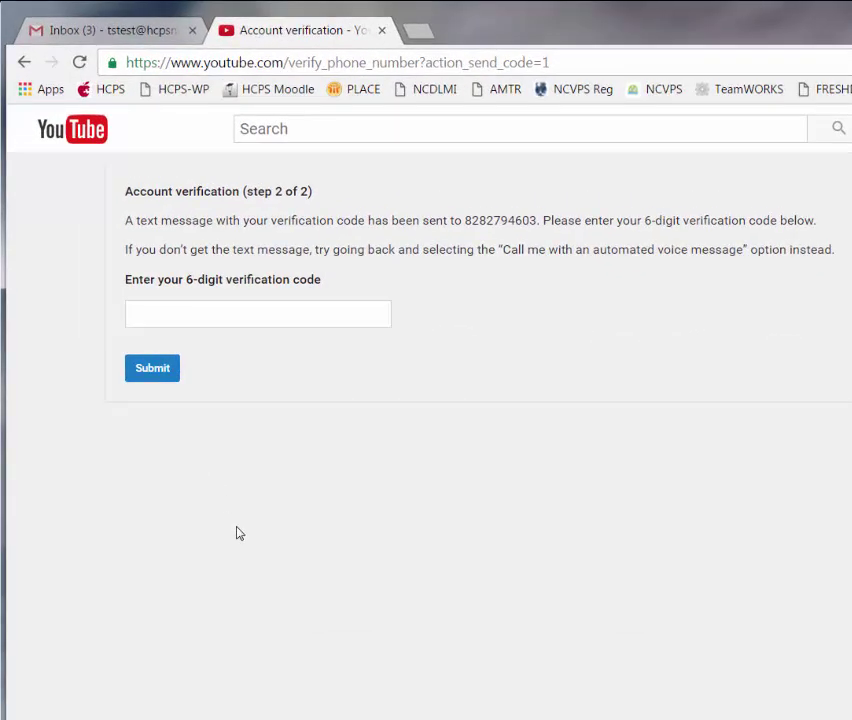
{"action": "left_click", "coordinate": [219, 317]}
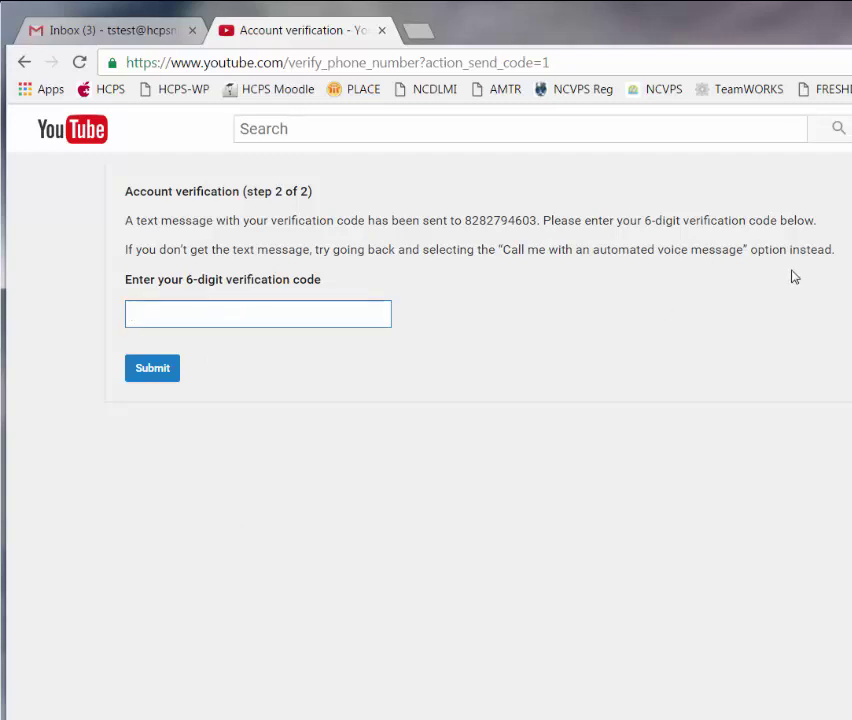
Enter the six-digit verification code received by text and submit it.
{"action": "left_click", "coordinate": [170, 373]}
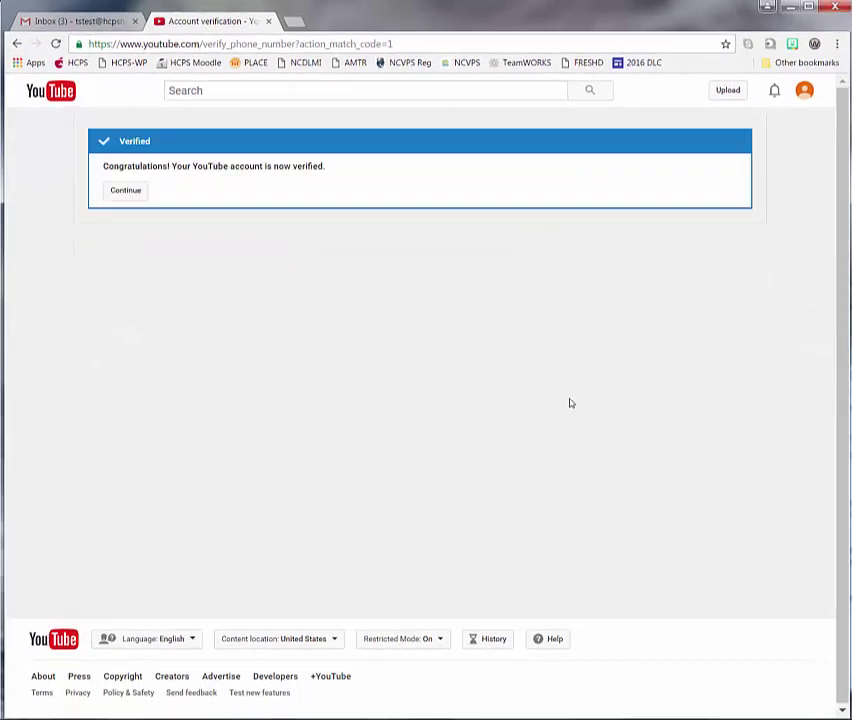
Continue past the Verified notice back to the channel's Status and Features page.
{"action": "left_click", "coordinate": [126, 196]}
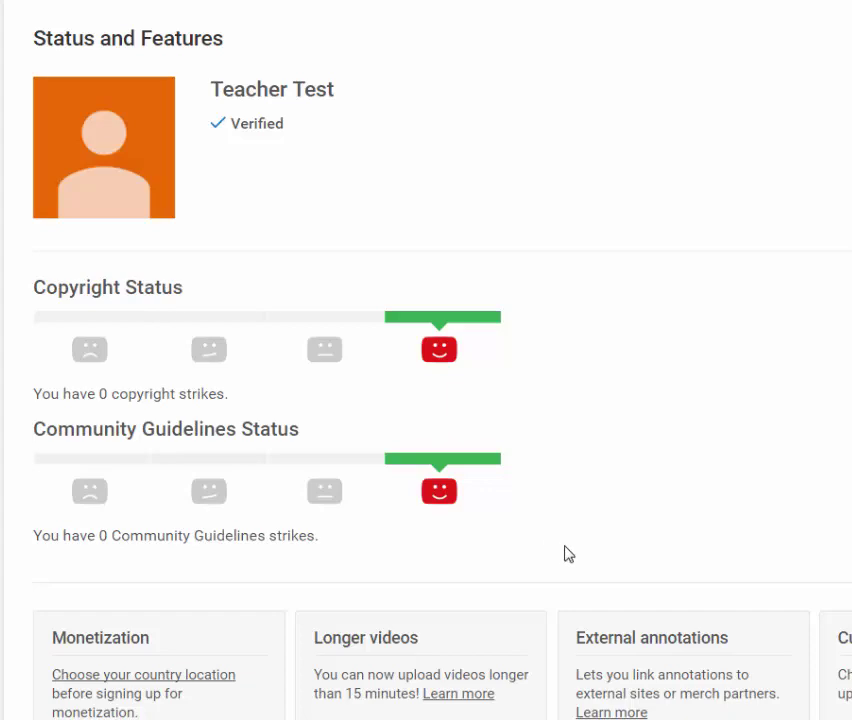
{"action": "scroll", "coordinate": [560, 550], "scroll_direction": "down", "scroll_amount": 2}
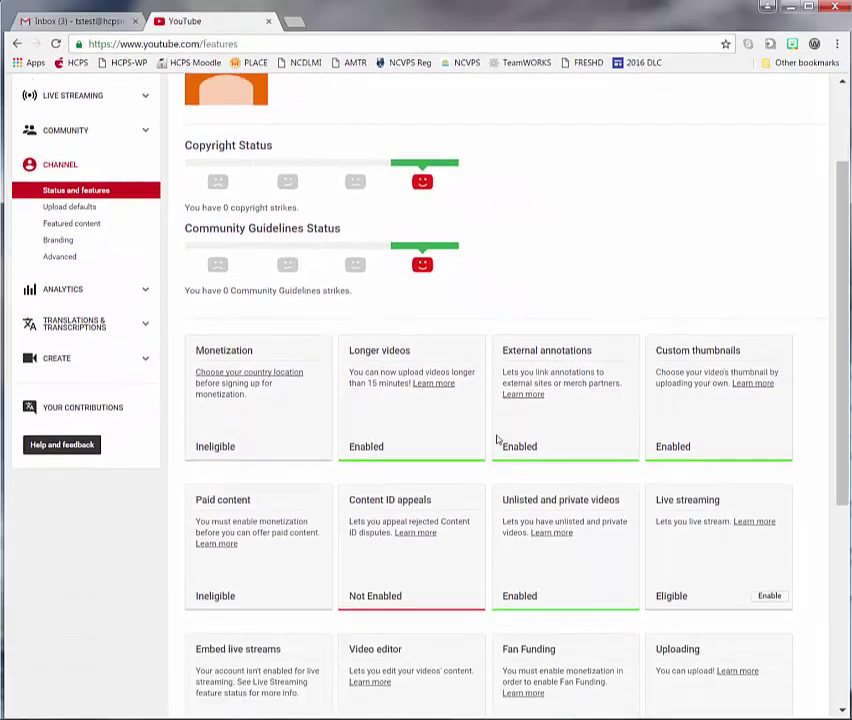
{"action": "scroll", "coordinate": [497, 438], "scroll_direction": "down", "scroll_amount": 2}
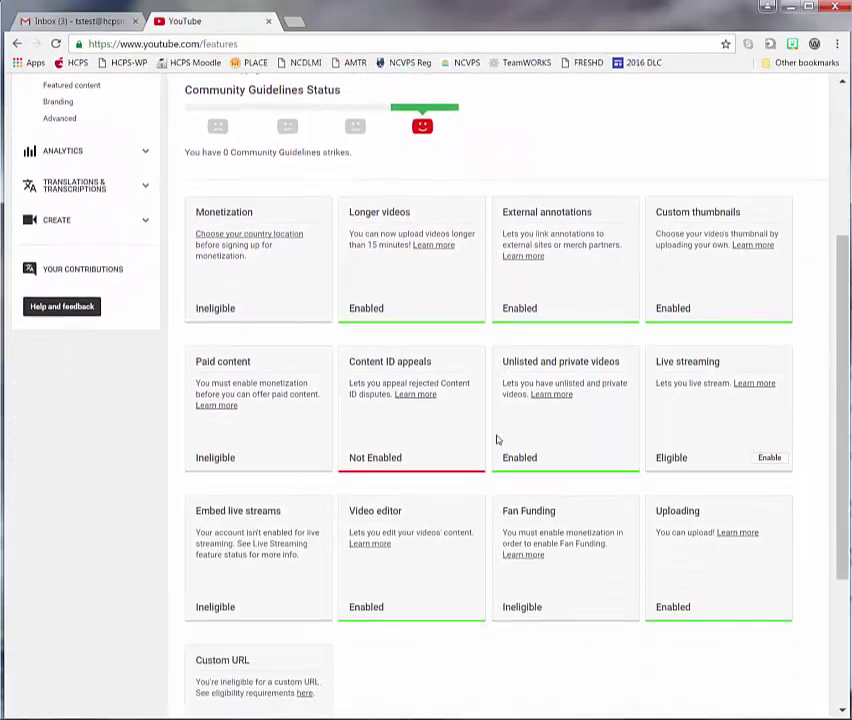
{"action": "scroll", "coordinate": [497, 438], "scroll_direction": "down", "scroll_amount": 1}
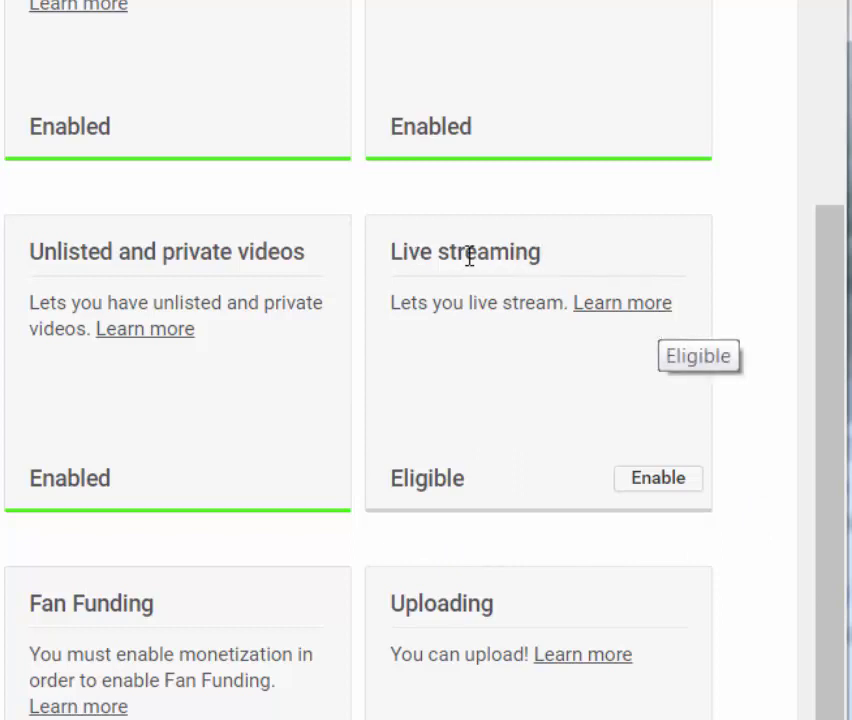
Enable live streaming, then review the enabled feature cards in Status and Features.
{"action": "left_click", "coordinate": [668, 492]}
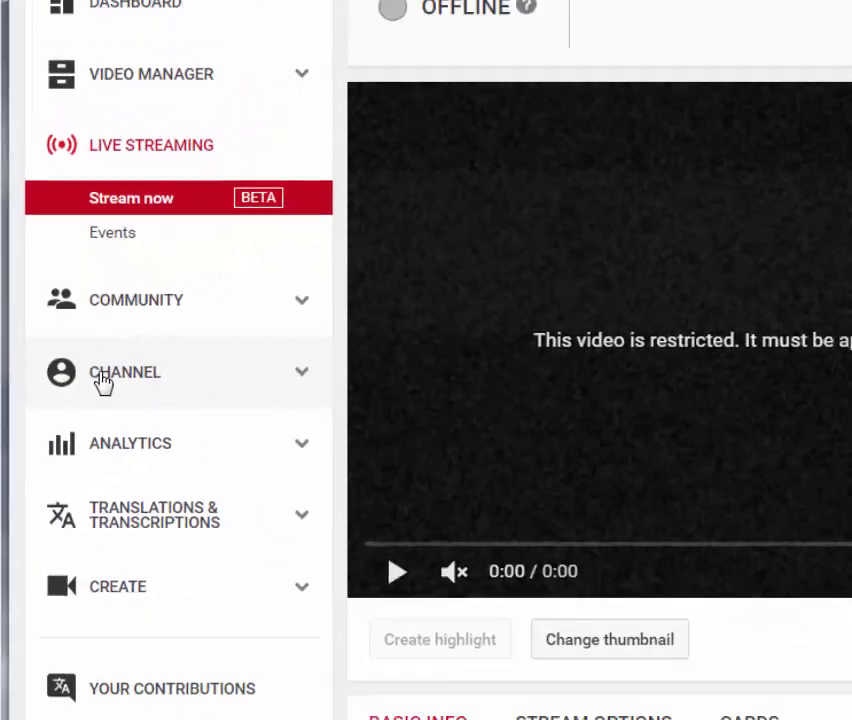
{"action": "left_click", "coordinate": [138, 378]}
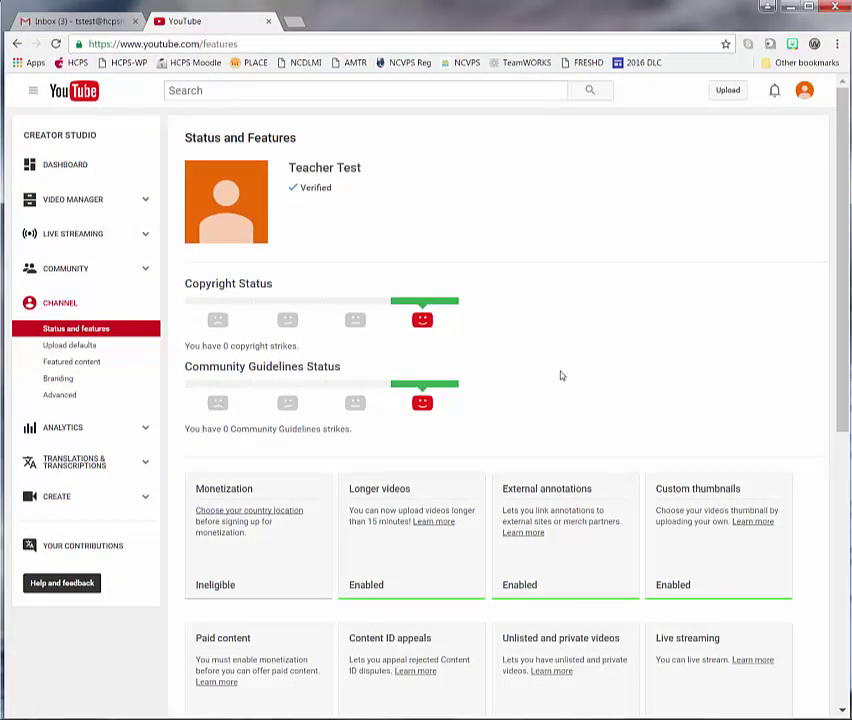
{"action": "scroll", "coordinate": [576, 348], "scroll_direction": "down", "scroll_amount": 2}
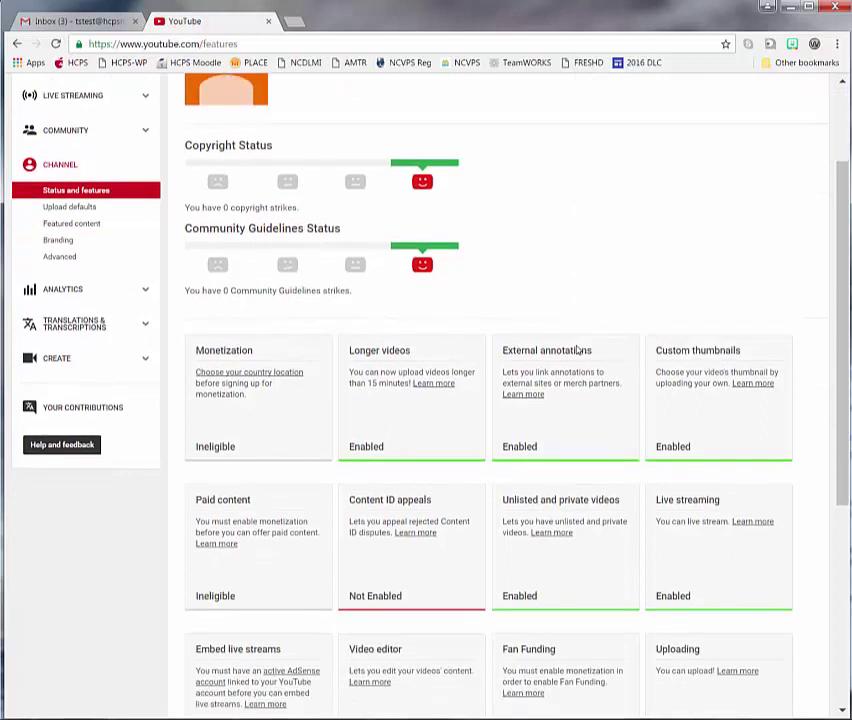
{"action": "scroll", "coordinate": [576, 348], "scroll_direction": "down", "scroll_amount": 2}
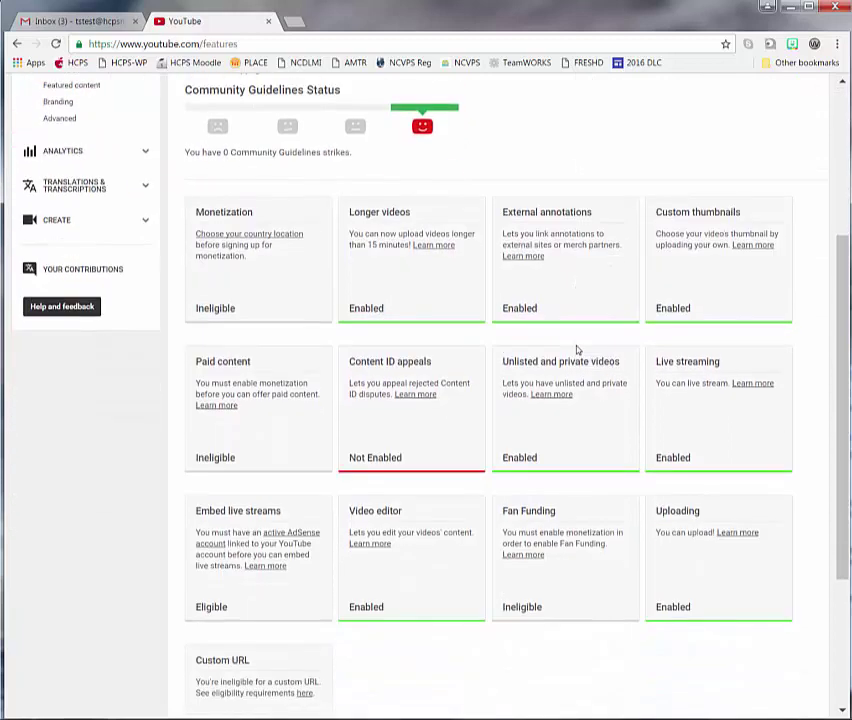
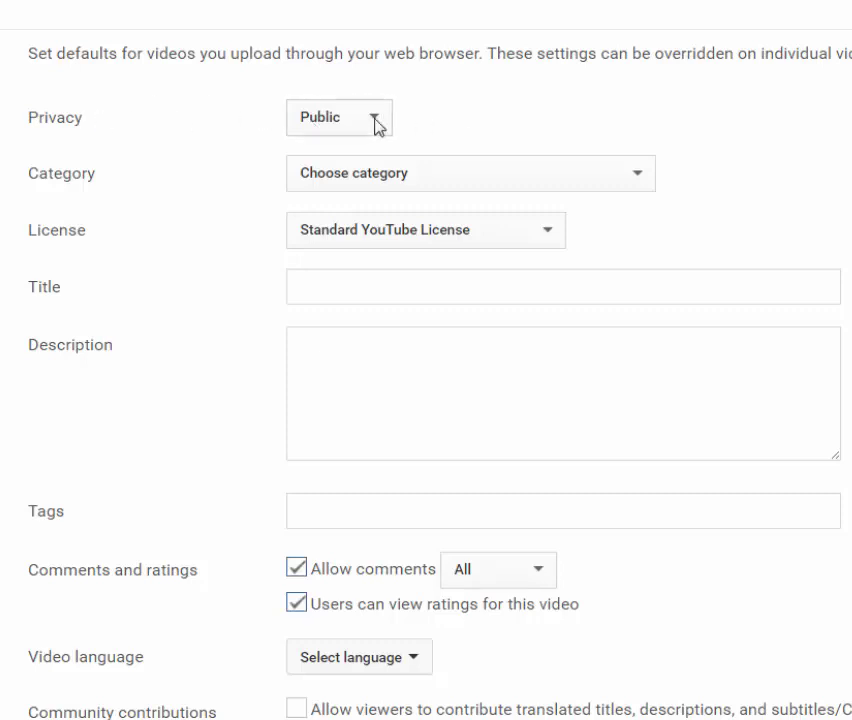
Save upload defaults of Private privacy and Education category, with comments and ratings disabled.
{"action": "left_click", "coordinate": [374, 121]}
{"action": "left_click", "coordinate": [373, 199]}
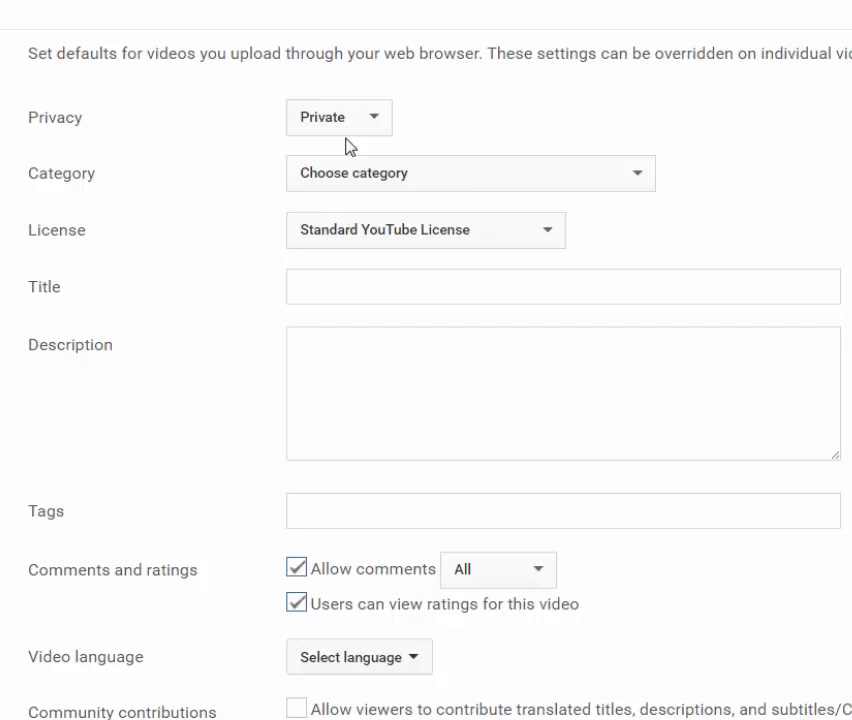
{"action": "left_click", "coordinate": [451, 175]}
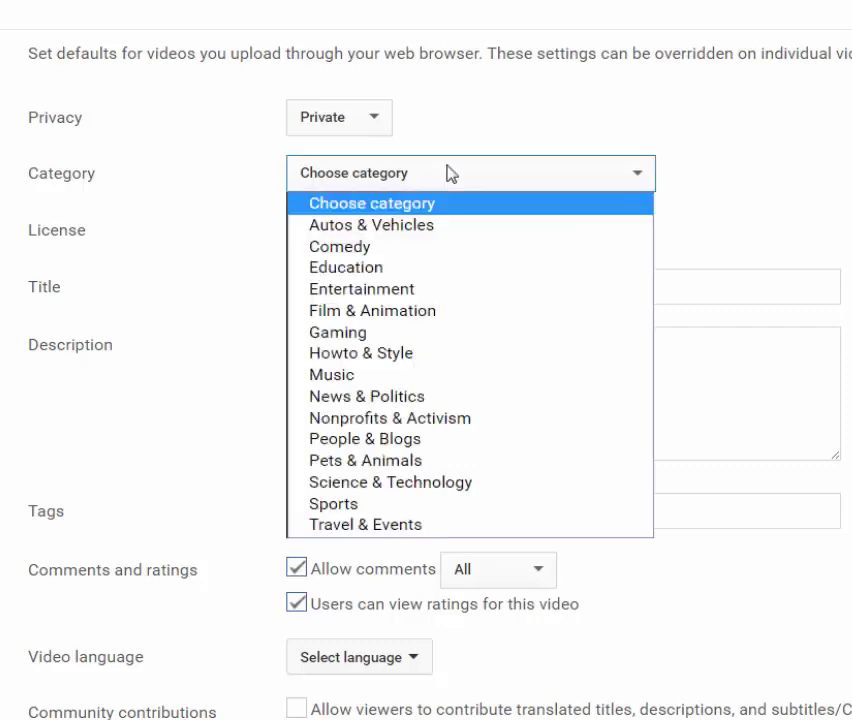
{"action": "left_click", "coordinate": [405, 273]}
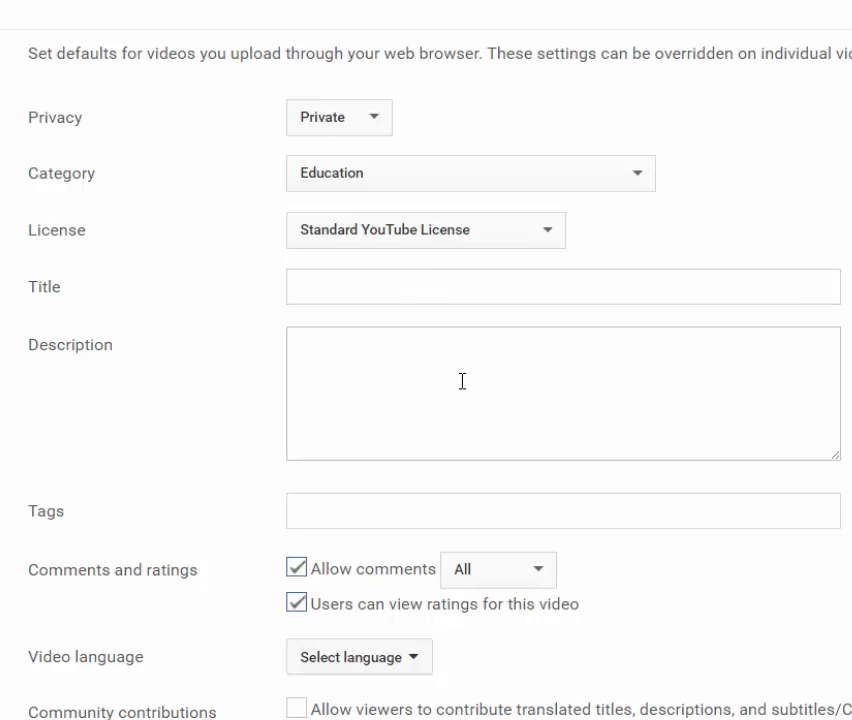
{"action": "scroll", "coordinate": [462, 381], "scroll_direction": "down", "scroll_amount": 3}
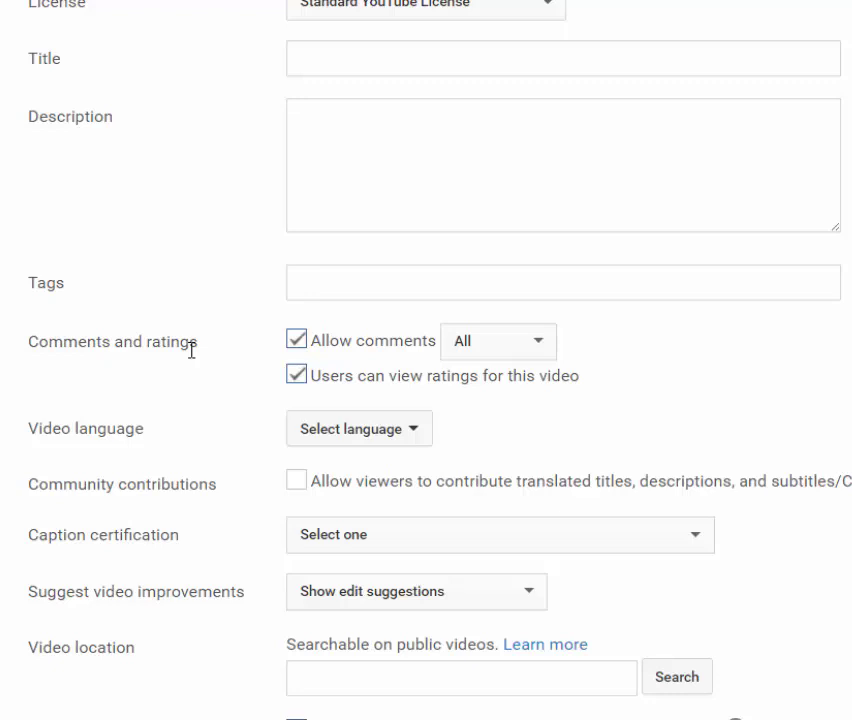
{"action": "left_click", "coordinate": [296, 341]}
{"action": "left_click", "coordinate": [296, 377]}
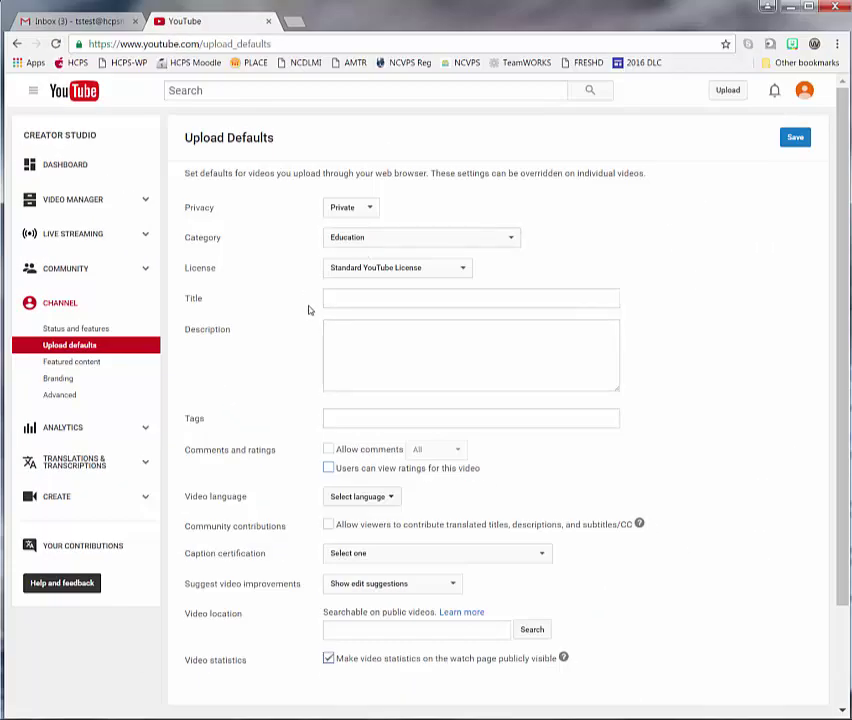
{"action": "left_click", "coordinate": [795, 138]}
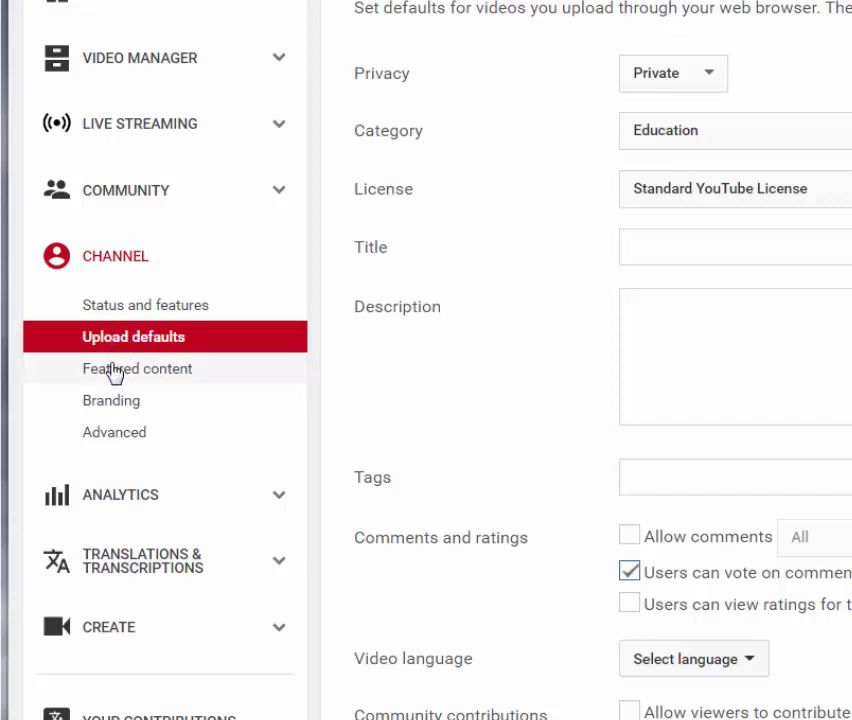
In the channel's Advanced settings, set the Country to United States.
{"action": "left_click", "coordinate": [114, 436]}
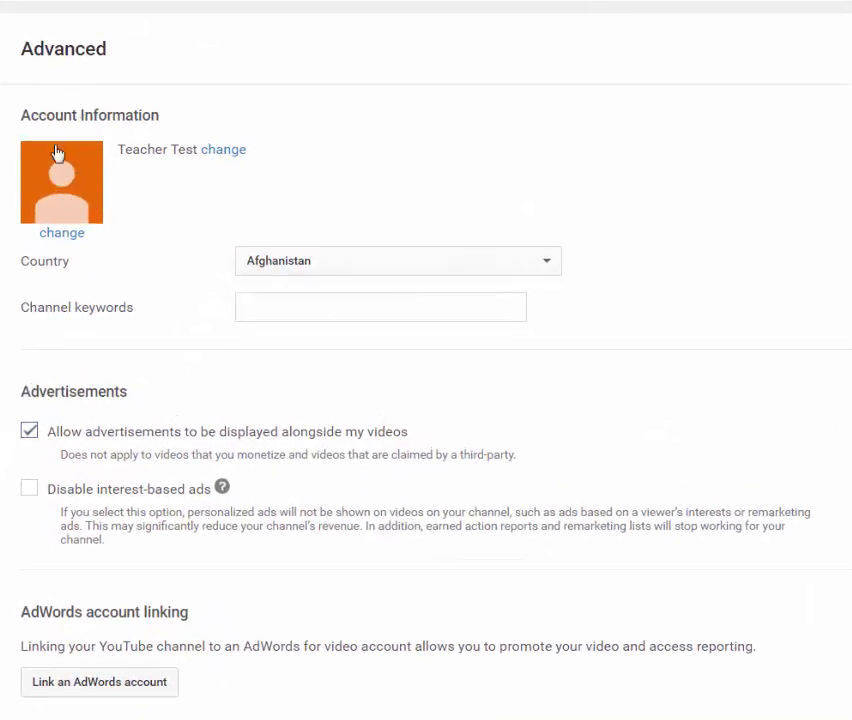
{"action": "mouse_move", "coordinate": [61, 229]}
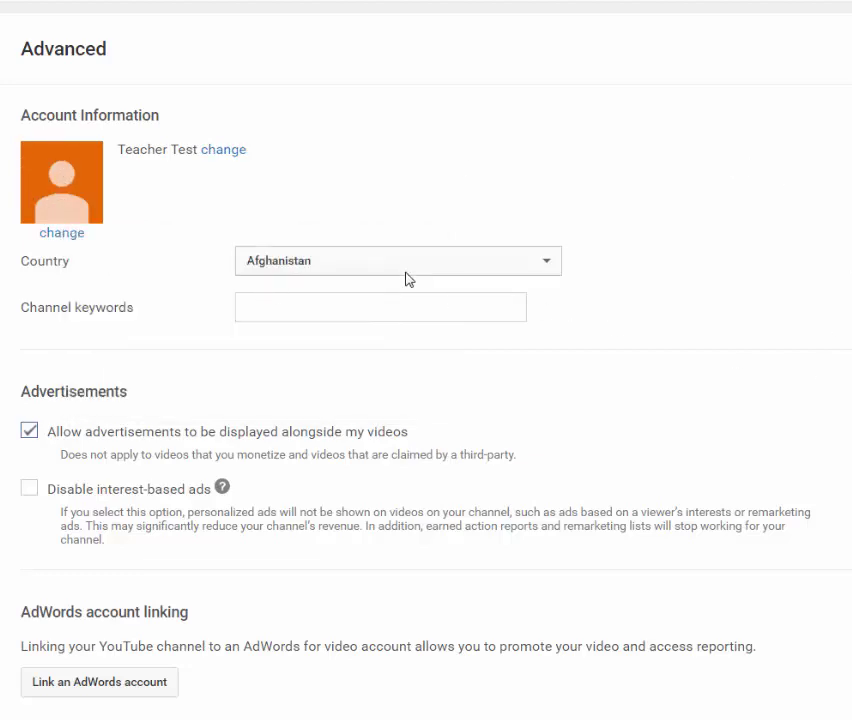
{"action": "left_click", "coordinate": [400, 265]}
{"action": "scroll", "coordinate": [380, 532], "scroll_direction": "down", "scroll_amount": 20}
{"action": "scroll", "coordinate": [380, 532], "scroll_direction": "down", "scroll_amount": 10}
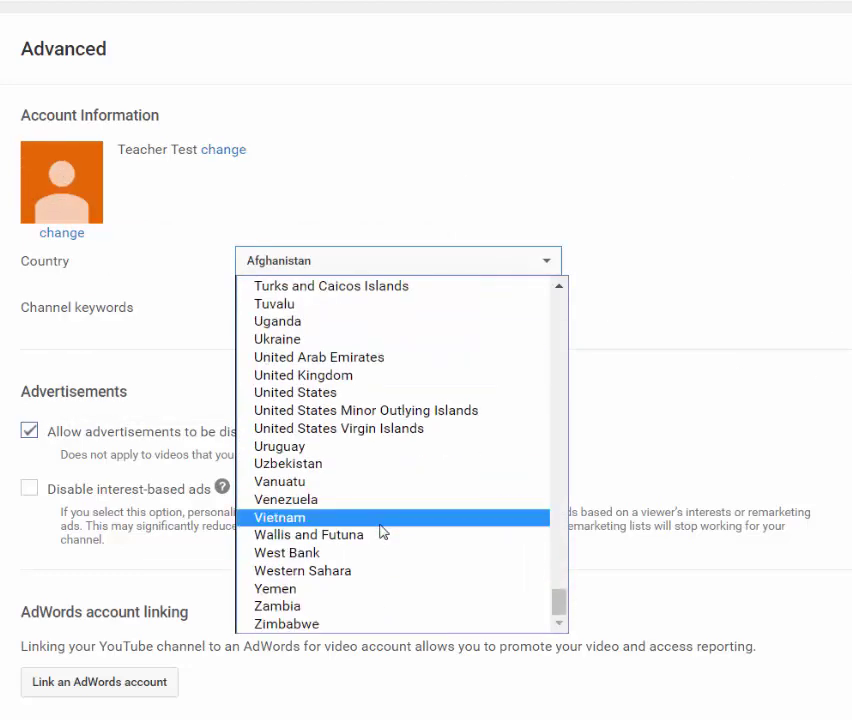
{"action": "left_click", "coordinate": [356, 393]}
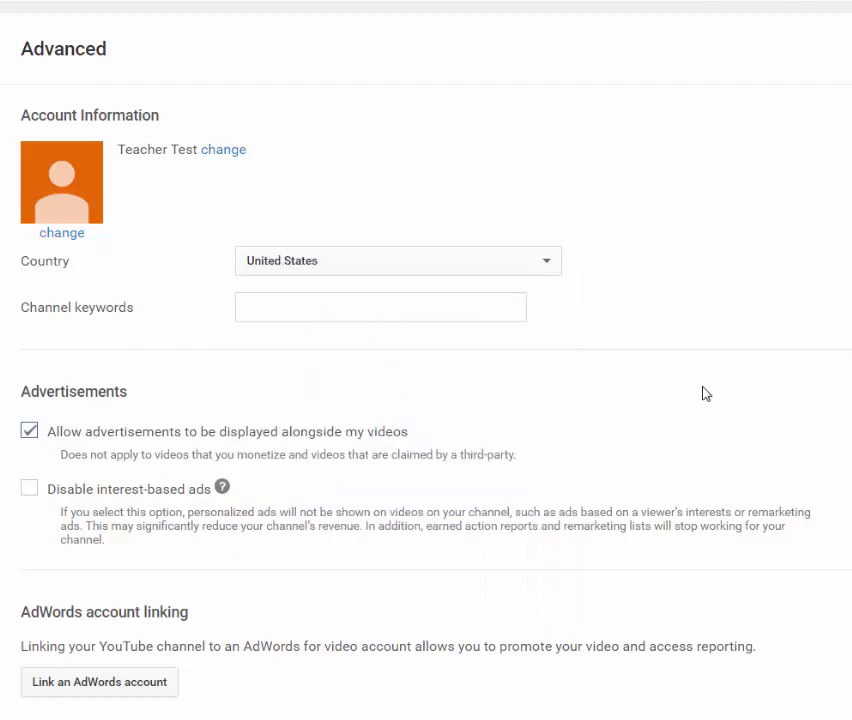
Uncheck Allow advertisements alongside videos and save the advanced channel settings.
{"action": "left_click", "coordinate": [331, 304]}
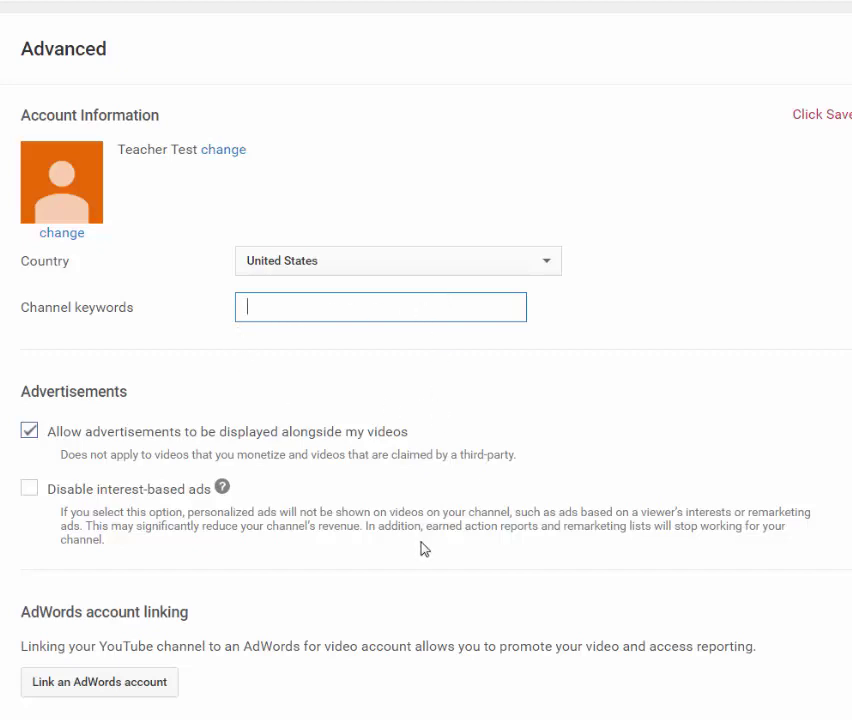
{"action": "scroll", "coordinate": [422, 550], "scroll_direction": "down", "scroll_amount": 1}
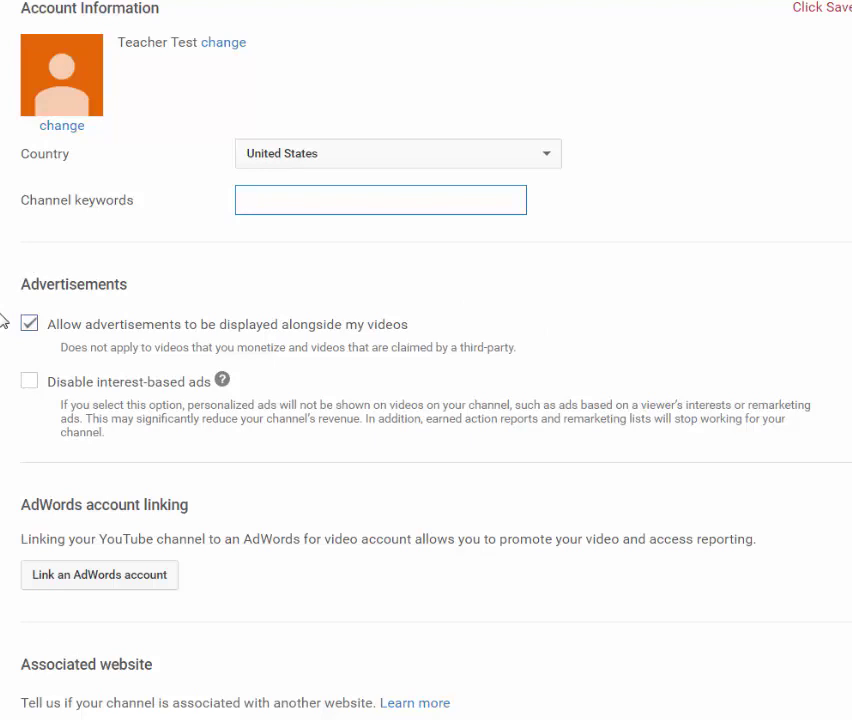
{"action": "left_click", "coordinate": [29, 323]}
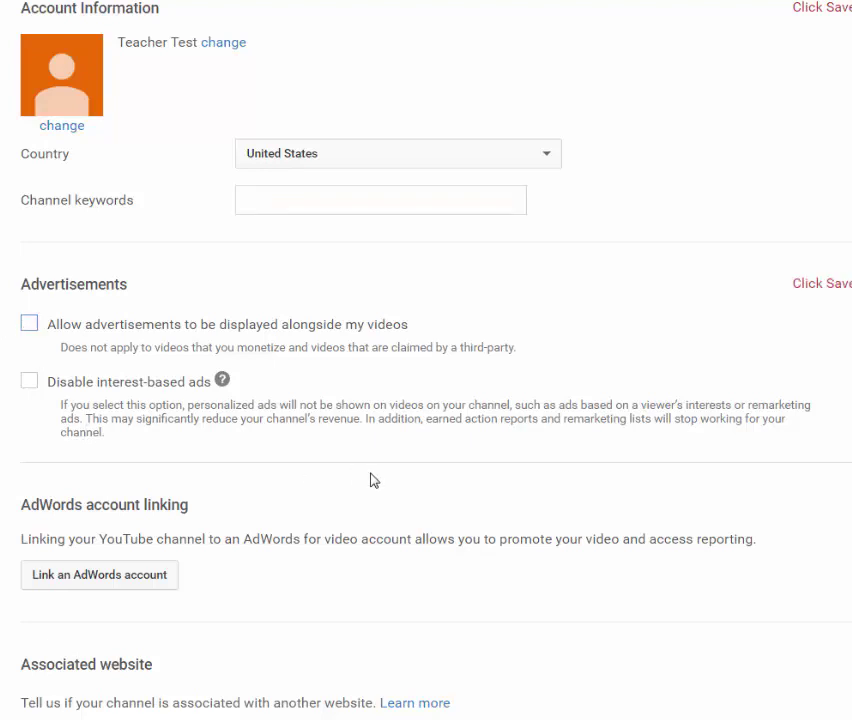
{"action": "scroll", "coordinate": [372, 480], "scroll_direction": "down", "scroll_amount": 3}
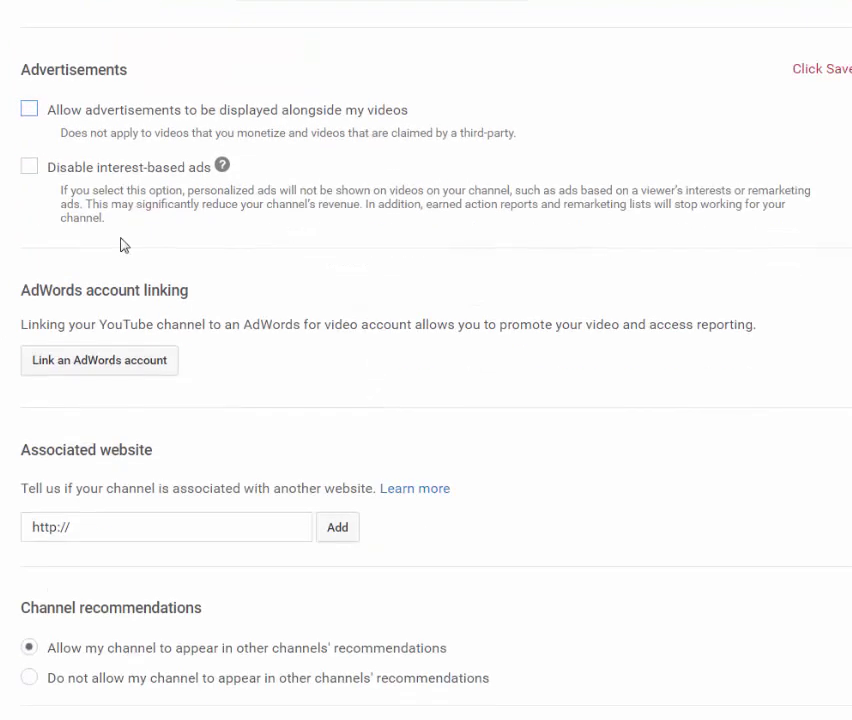
{"action": "scroll", "coordinate": [372, 538], "scroll_direction": "down", "scroll_amount": 4}
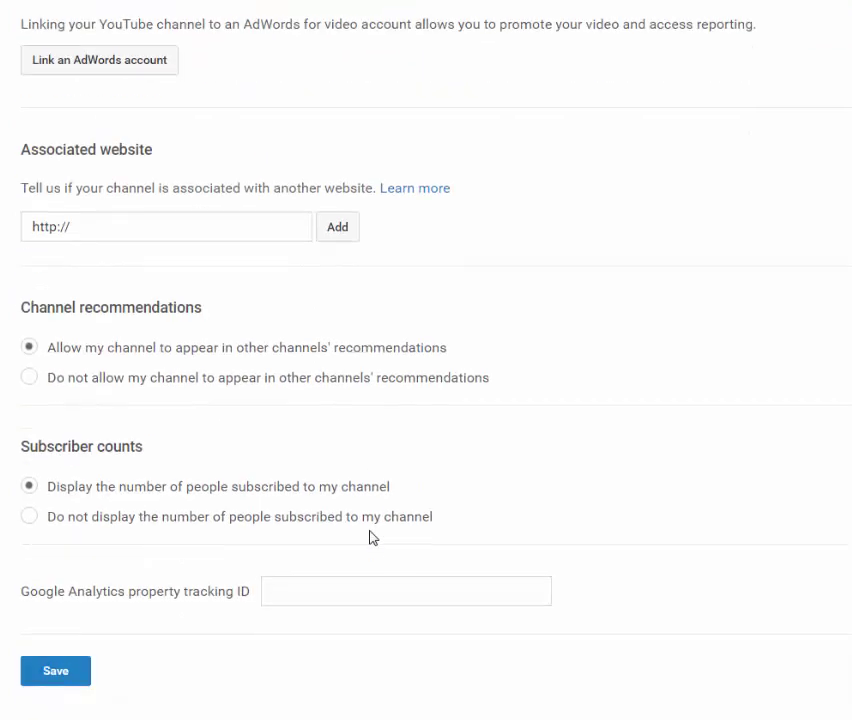
{"action": "left_click", "coordinate": [56, 672]}
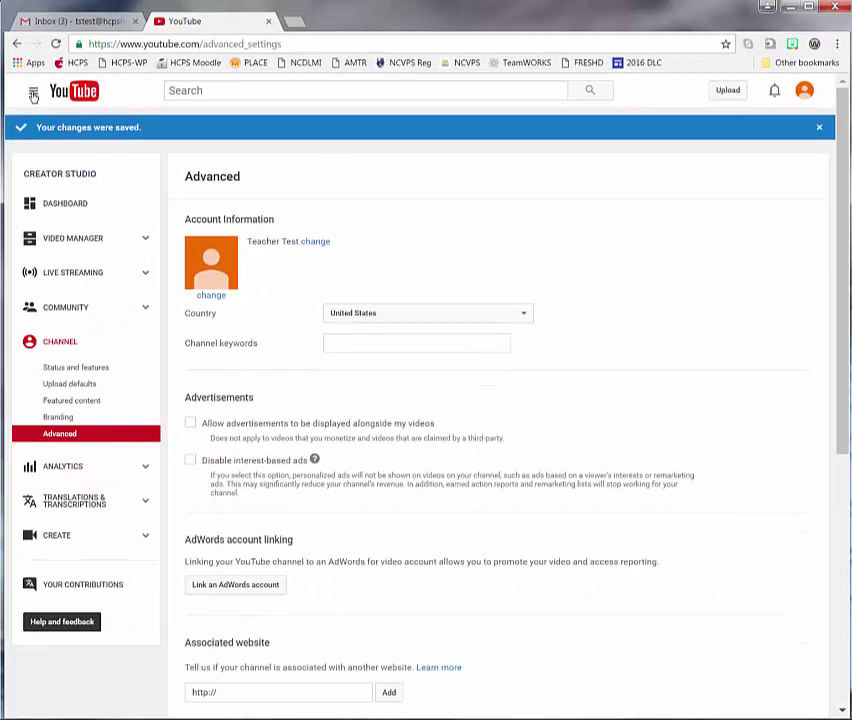
Go through My channel to the Upload page for a new video.
{"action": "left_click", "coordinate": [33, 93]}
{"action": "left_click", "coordinate": [66, 147]}
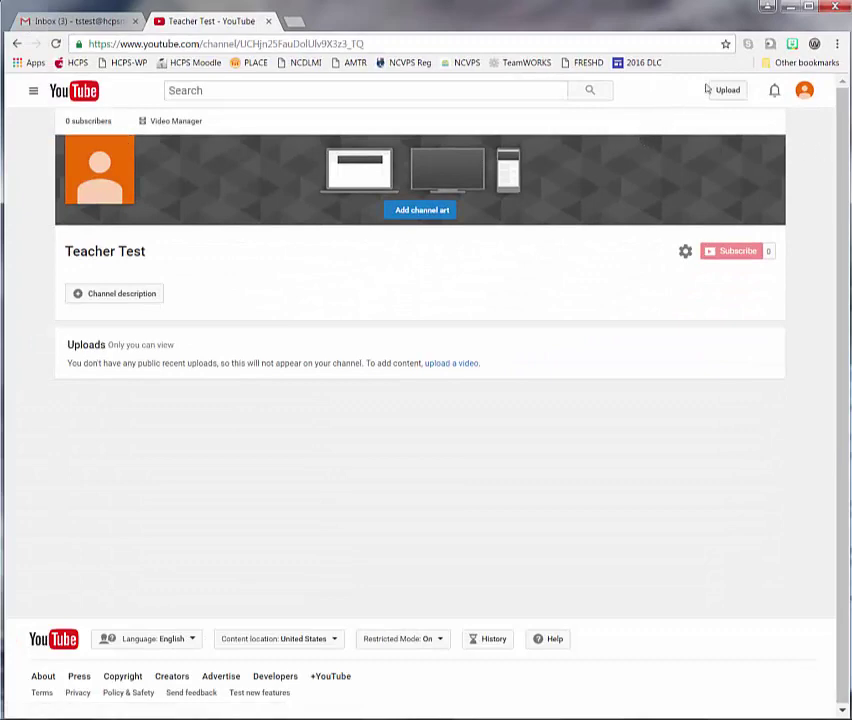
{"action": "left_click", "coordinate": [736, 91]}
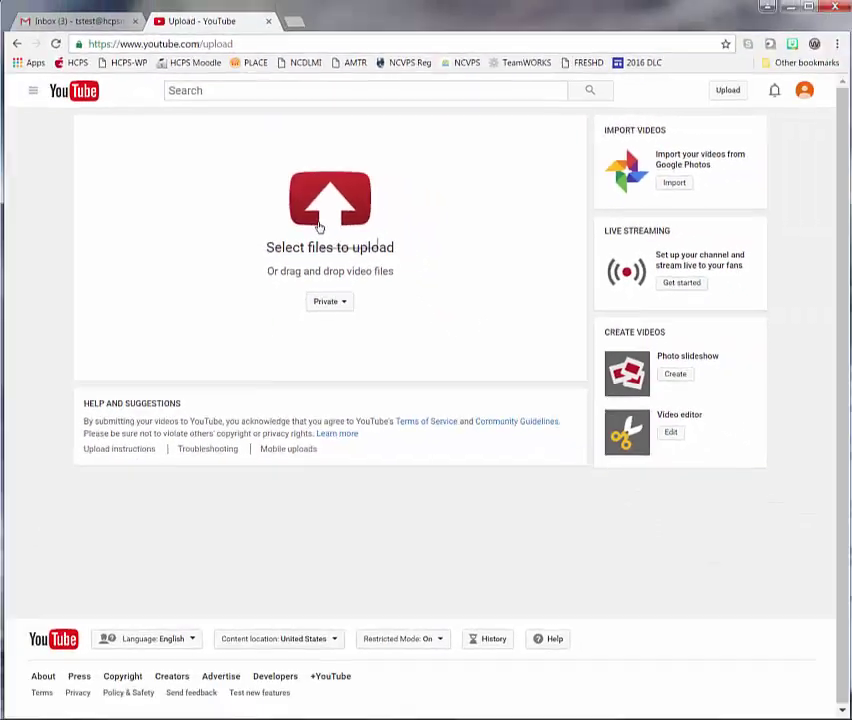
Upload Napoleon.wmv from Home Directory (M:) > Video as a private video.
{"action": "left_click", "coordinate": [345, 300]}
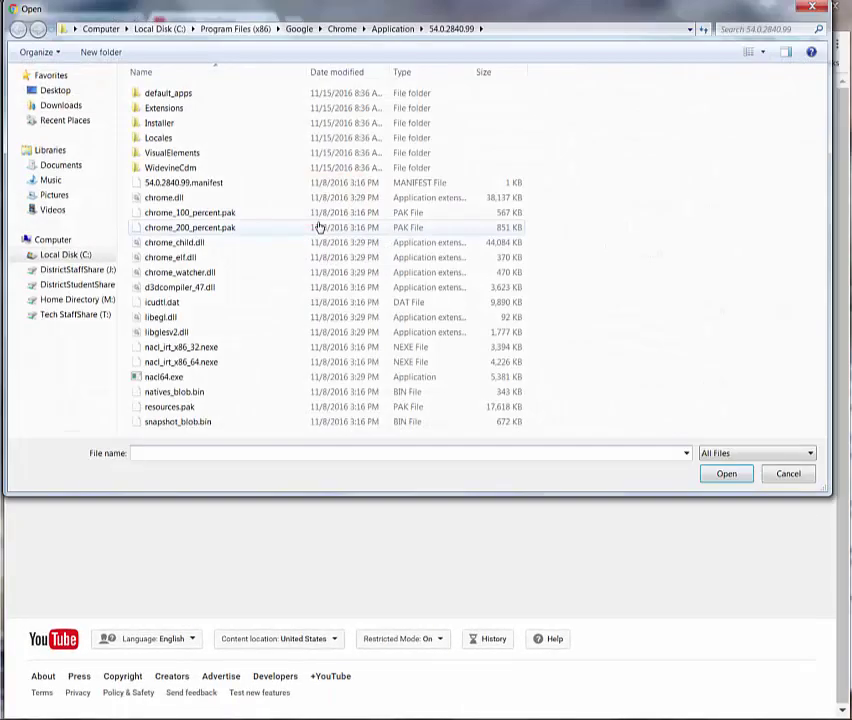
{"action": "left_click_drag", "start_coordinate": [367, 9], "coordinate": [368, 27]}
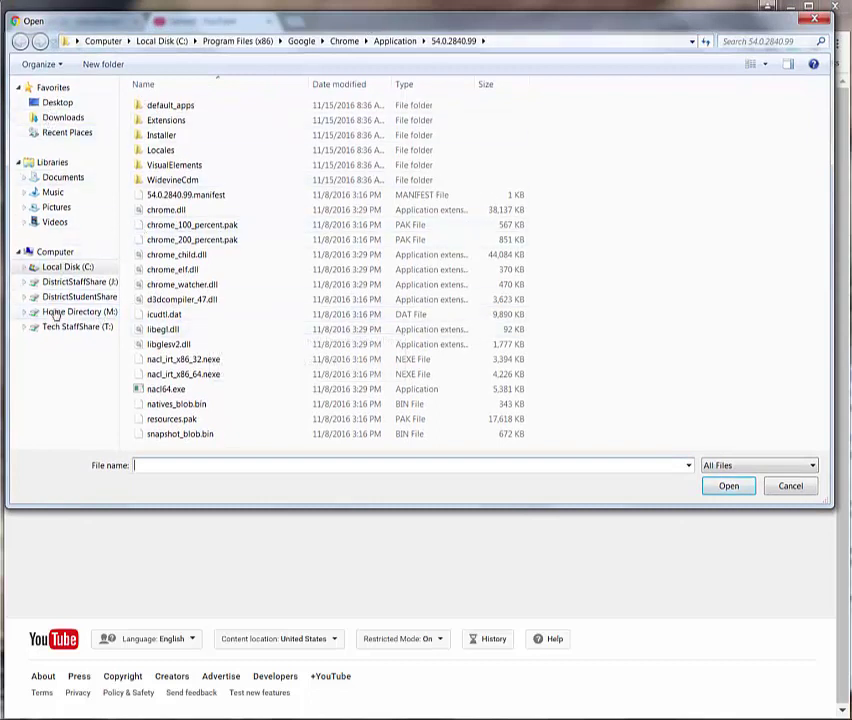
{"action": "left_click", "coordinate": [59, 316]}
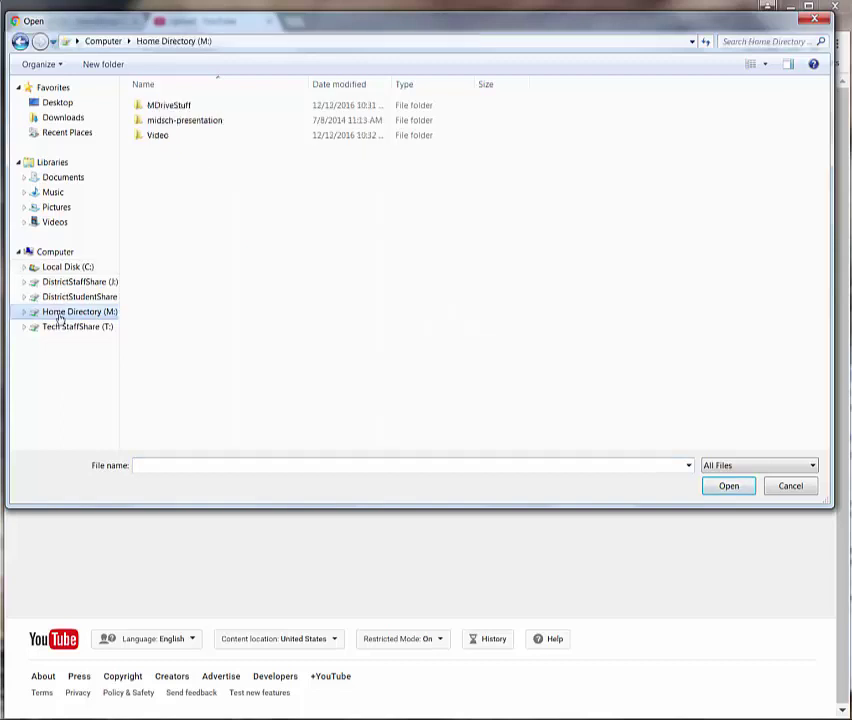
{"action": "double_click", "coordinate": [158, 136]}
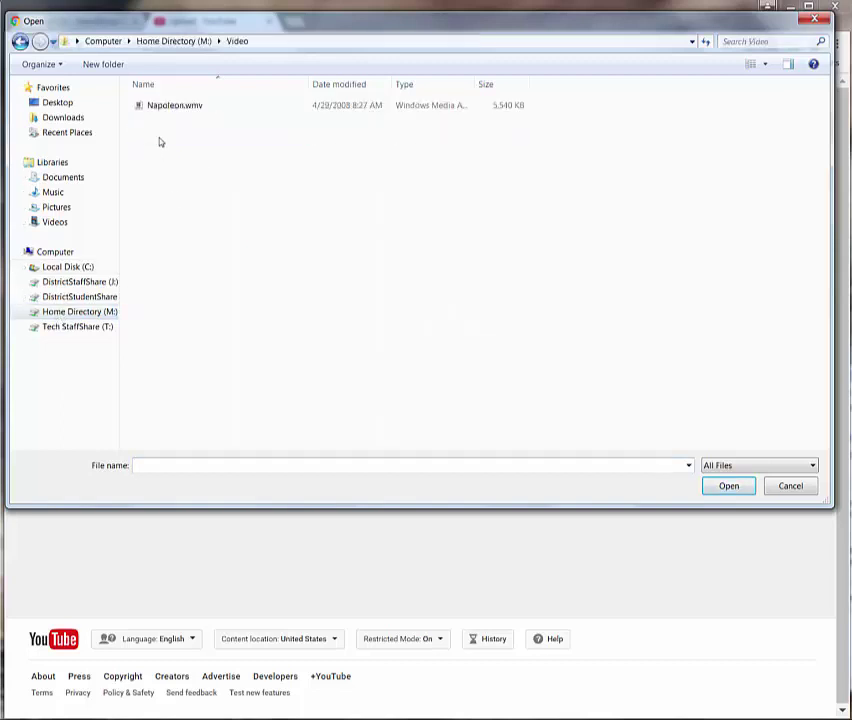
{"action": "left_click", "coordinate": [198, 106]}
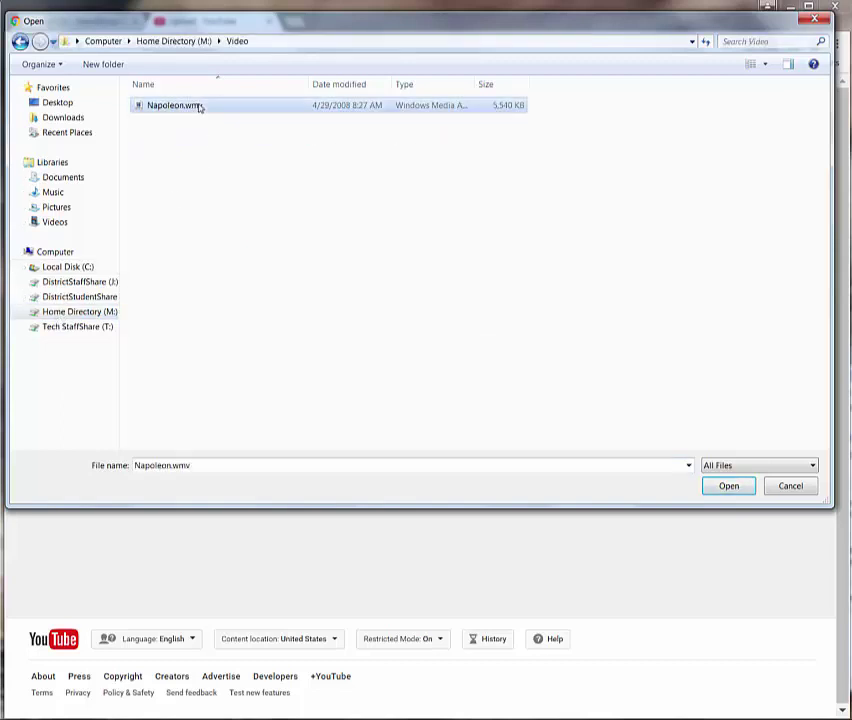
{"action": "left_click", "coordinate": [731, 486]}
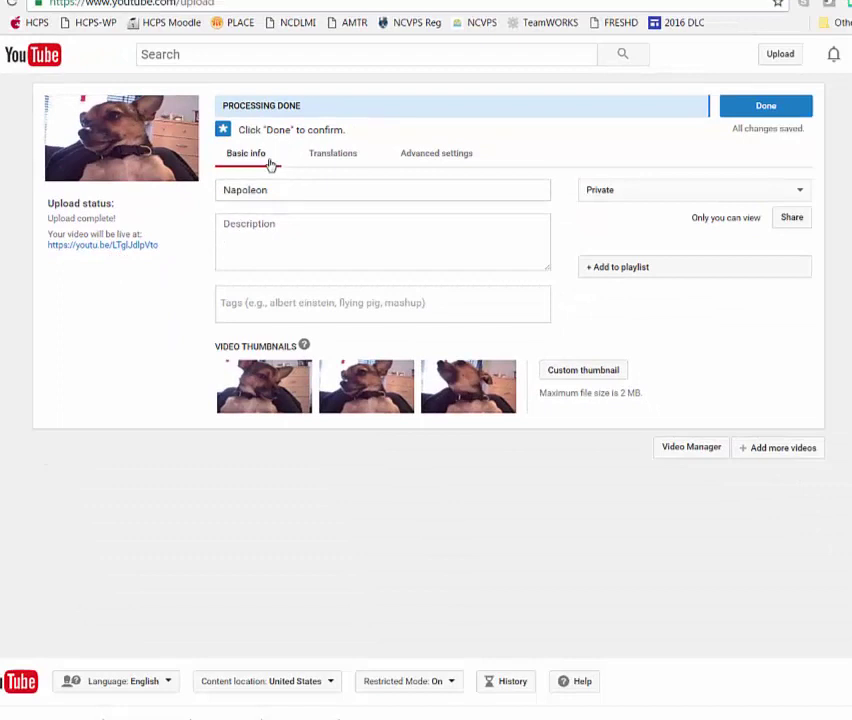
Extend the title to 'Napoleon Talking to the Camera' and set the description 'My dog talking'.
{"action": "left_click", "coordinate": [313, 189]}
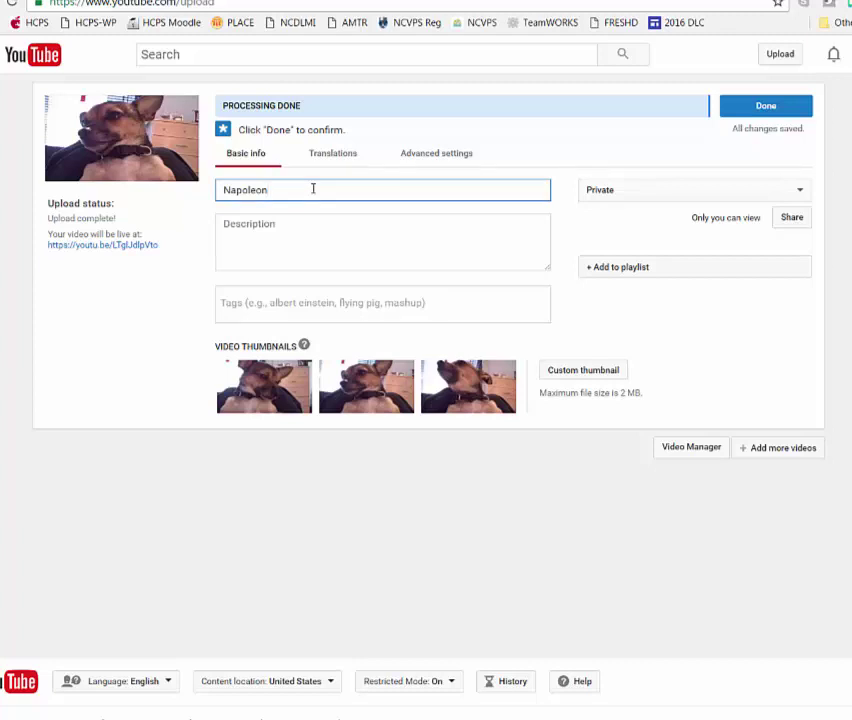
{"action": "type", "text": "Talking to"}
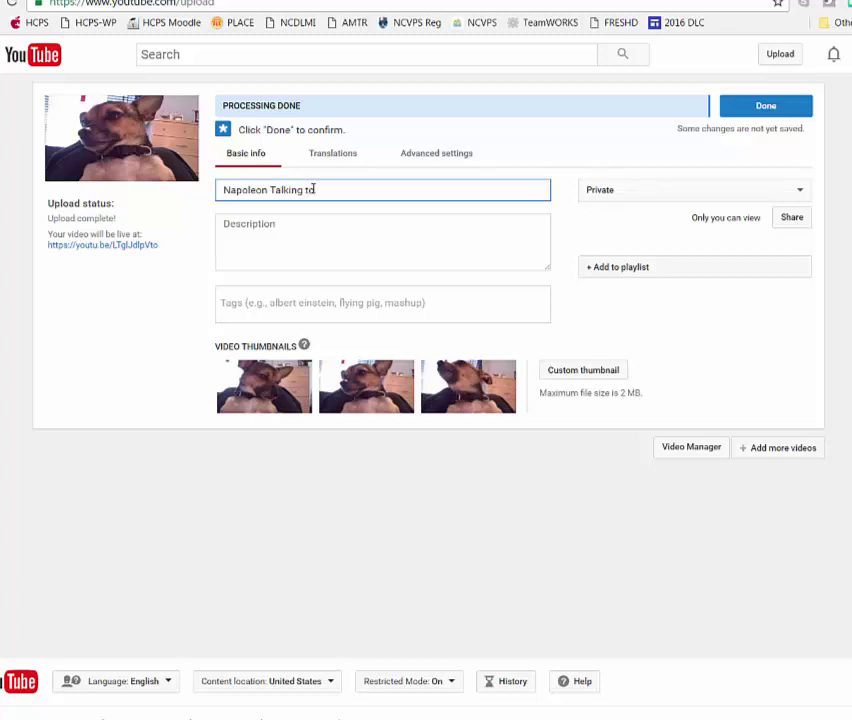
{"action": "type", "text": " the Camera"}
{"action": "left_click", "coordinate": [505, 262]}
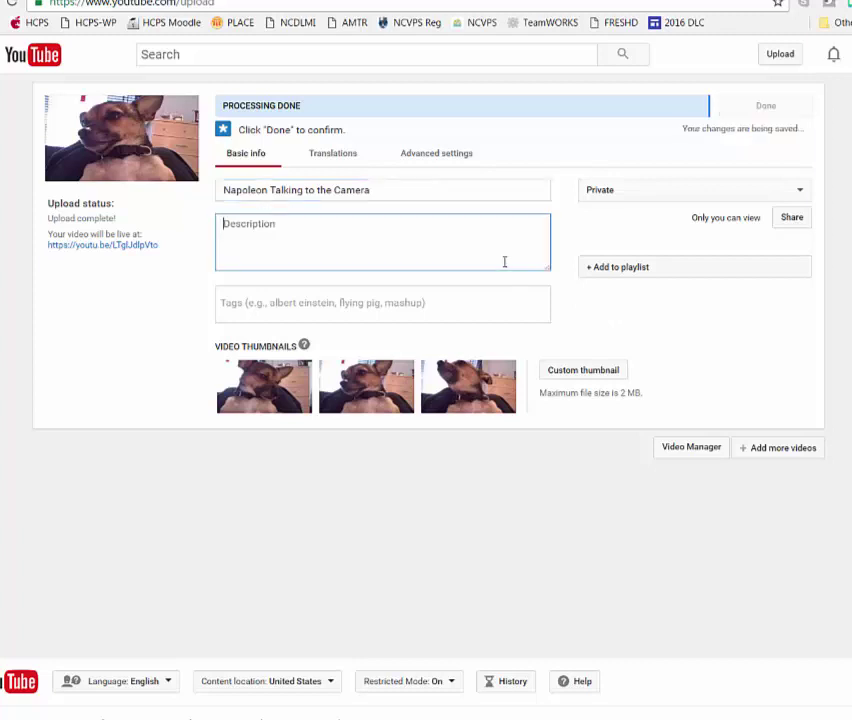
{"action": "type", "text": "My dog talking"}
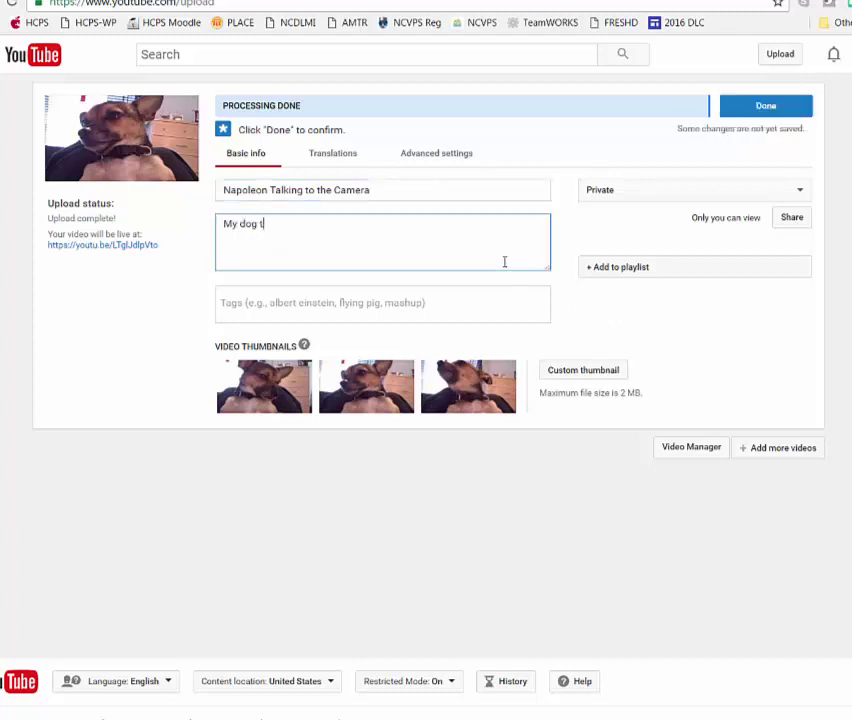
Add the tags 'Napoleon' and 'dog' to the video.
{"action": "left_click", "coordinate": [437, 293]}
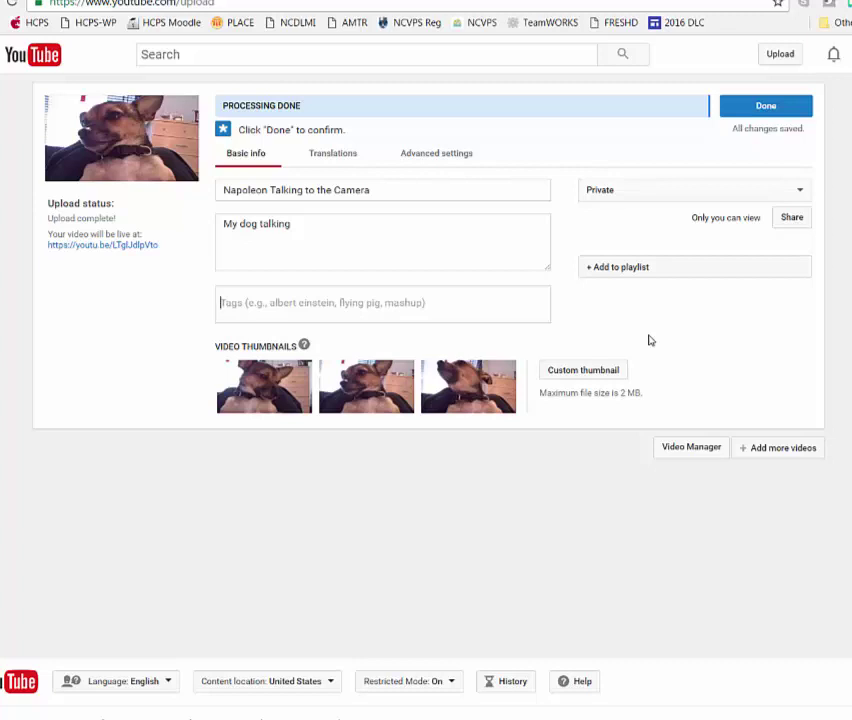
{"action": "type", "text": "Napoleon"}
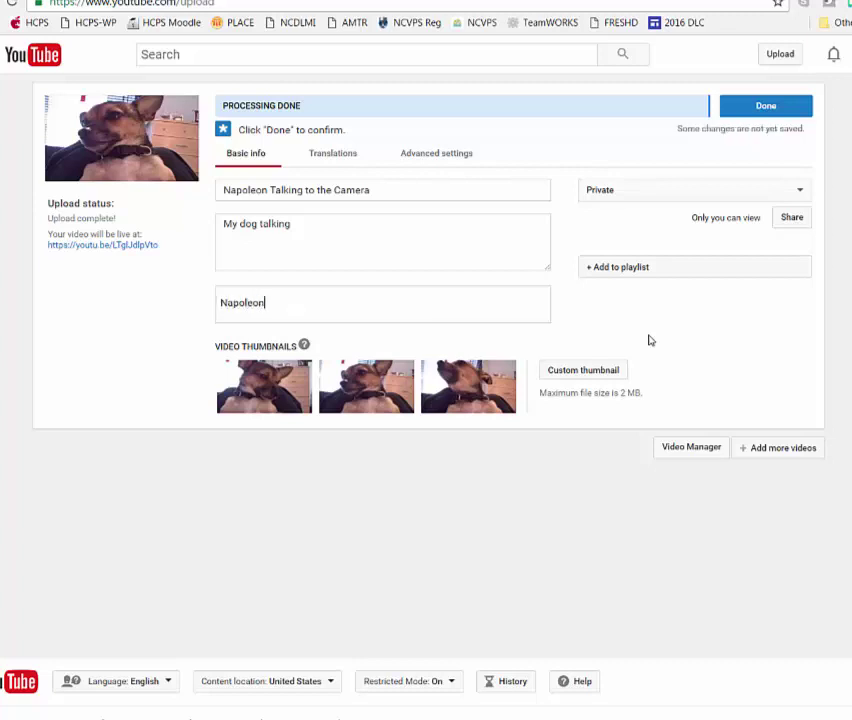
{"action": "key", "text": "Return"}
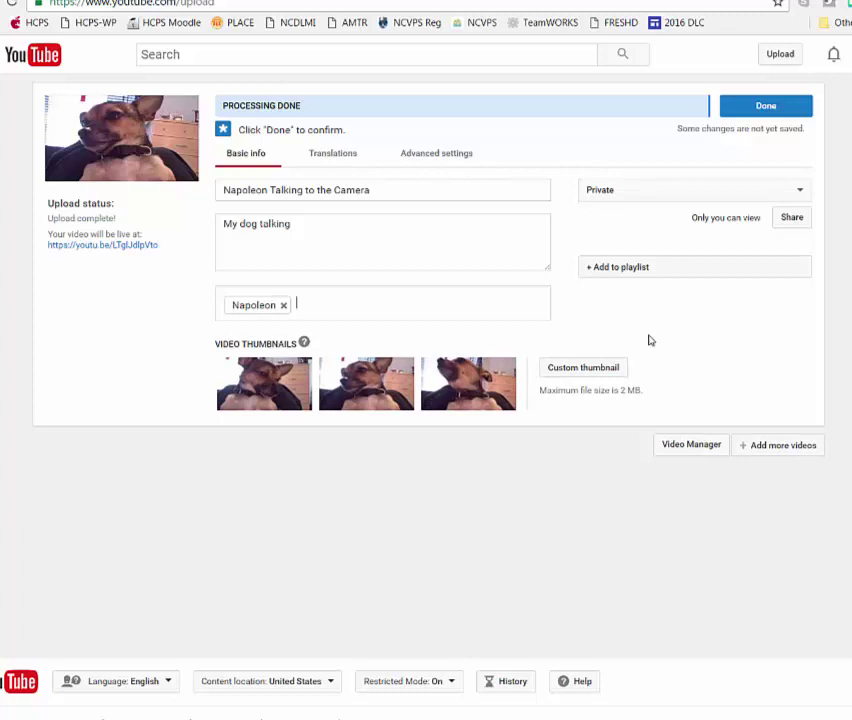
{"action": "type", "text": "dog"}
{"action": "key", "text": "Return"}
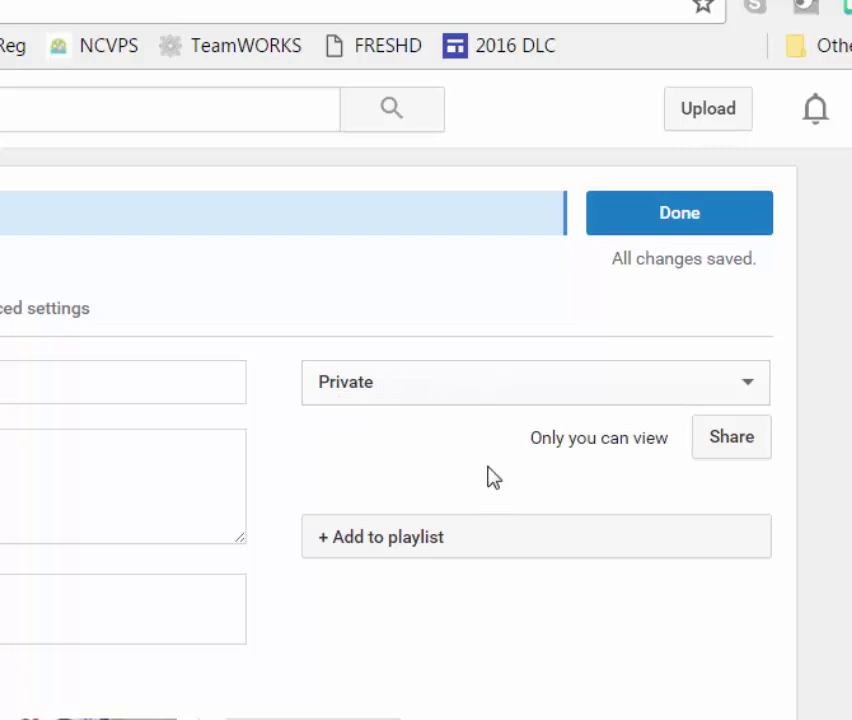
{"action": "left_click", "coordinate": [473, 396]}
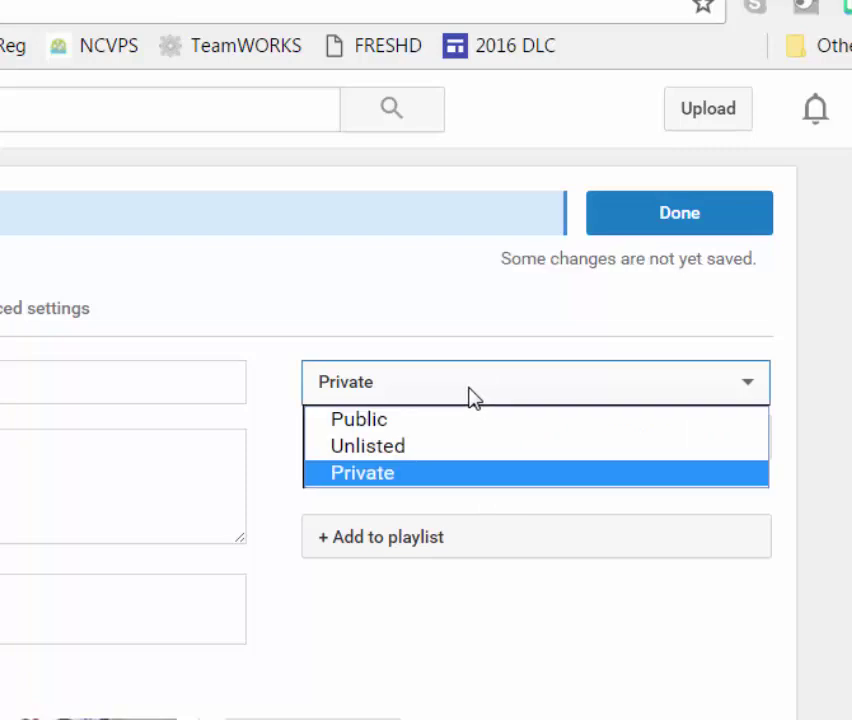
{"action": "left_click", "coordinate": [473, 397]}
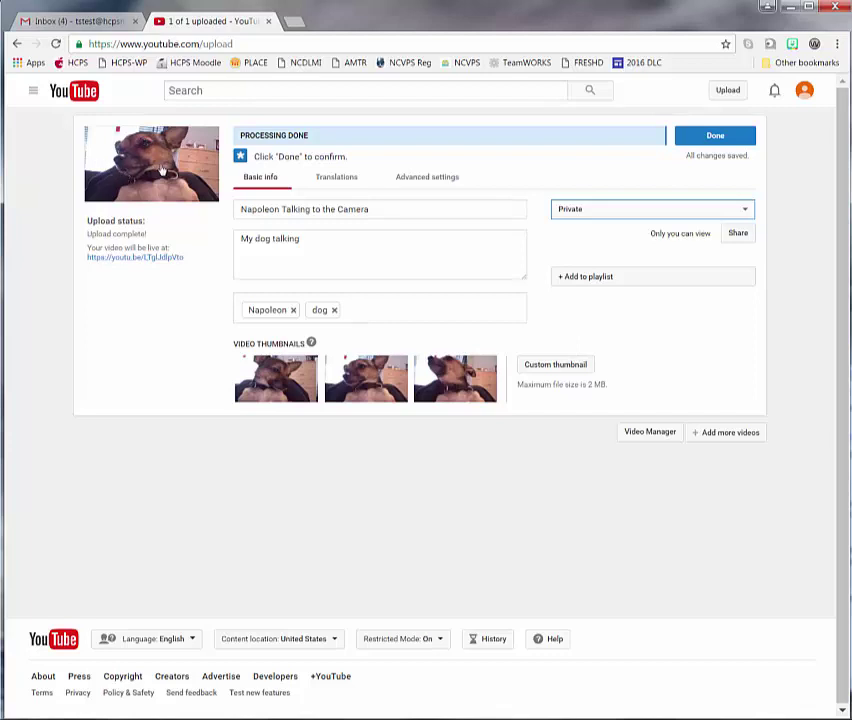
{"action": "mouse_move", "coordinate": [491, 387]}
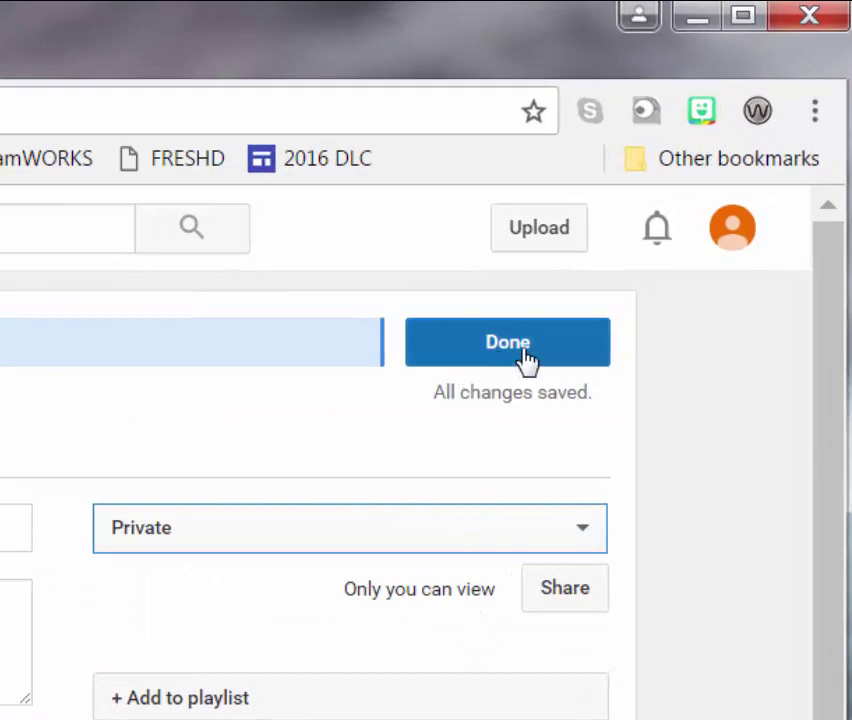
Confirm the upload with Done, preview the video at its youtu.be link, pause, and close the tab.
{"action": "left_click", "coordinate": [522, 352]}
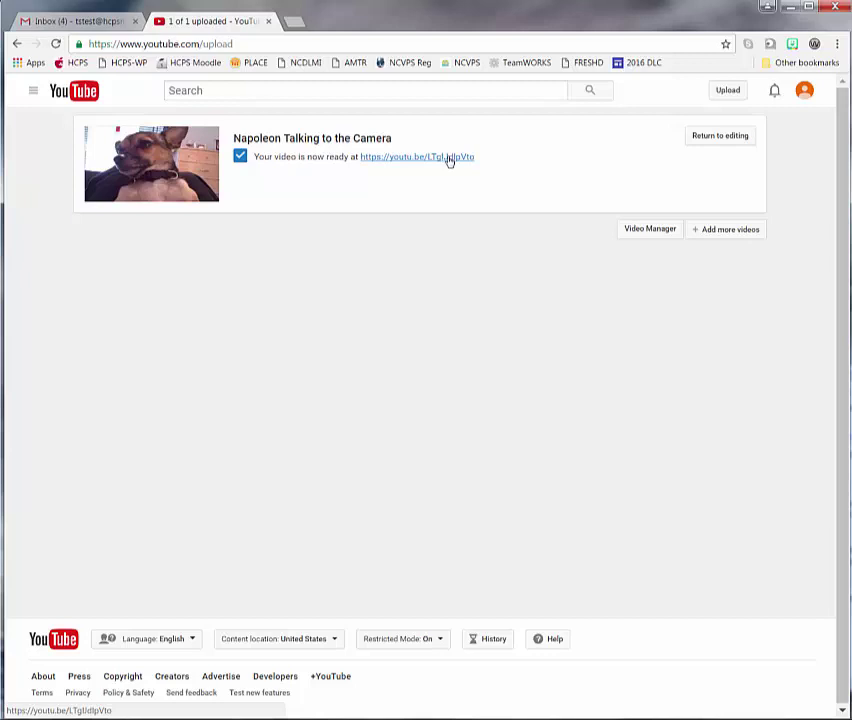
{"action": "left_click", "coordinate": [449, 160]}
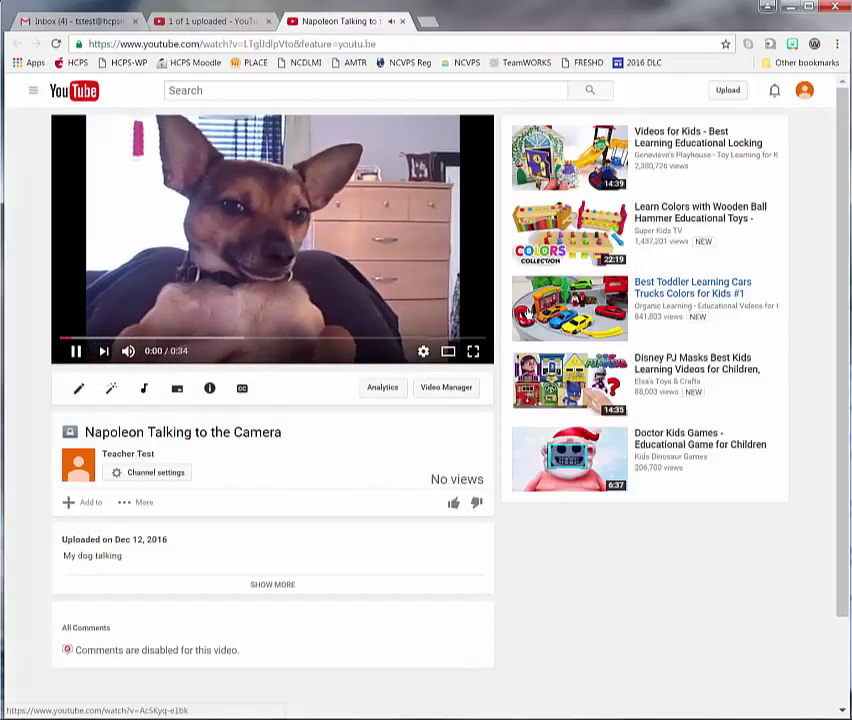
{"action": "left_click", "coordinate": [75, 351]}
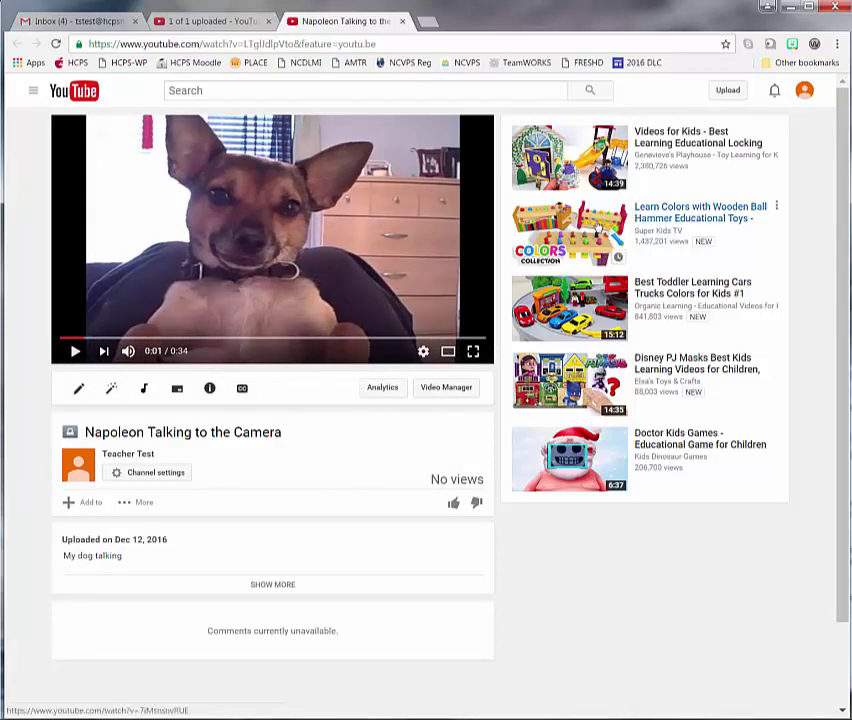
{"action": "left_click", "coordinate": [402, 21]}
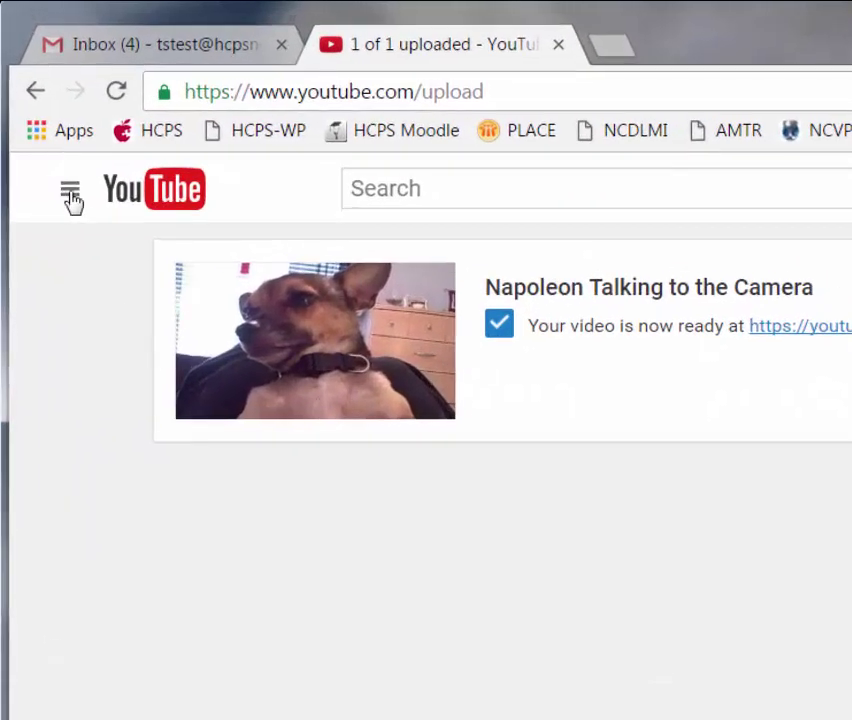
Open Video Manager via My channel to list Napoleon Talking to the Camera as private.
{"action": "left_click", "coordinate": [68, 195]}
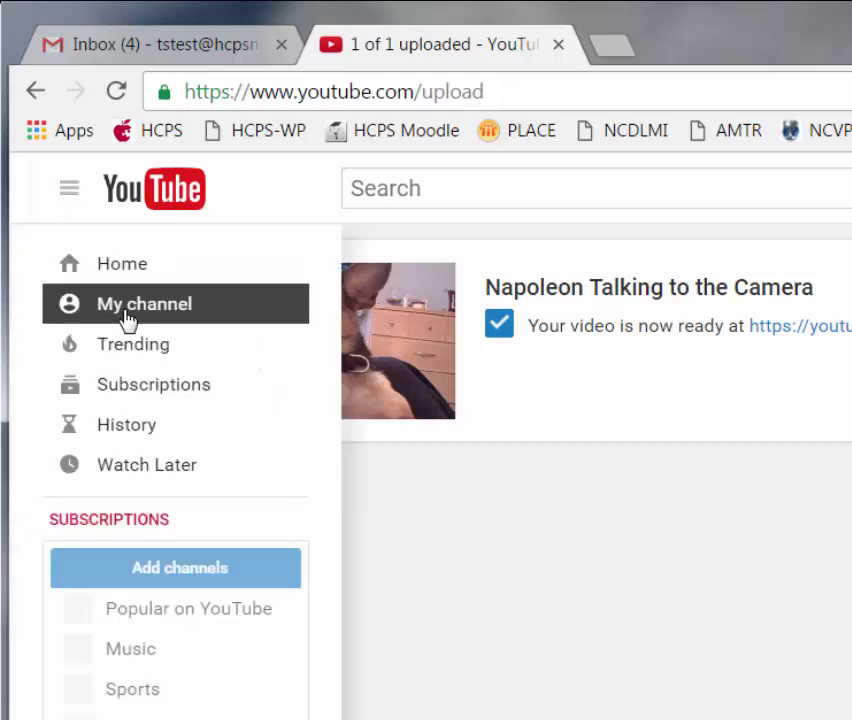
{"action": "left_click", "coordinate": [128, 316]}
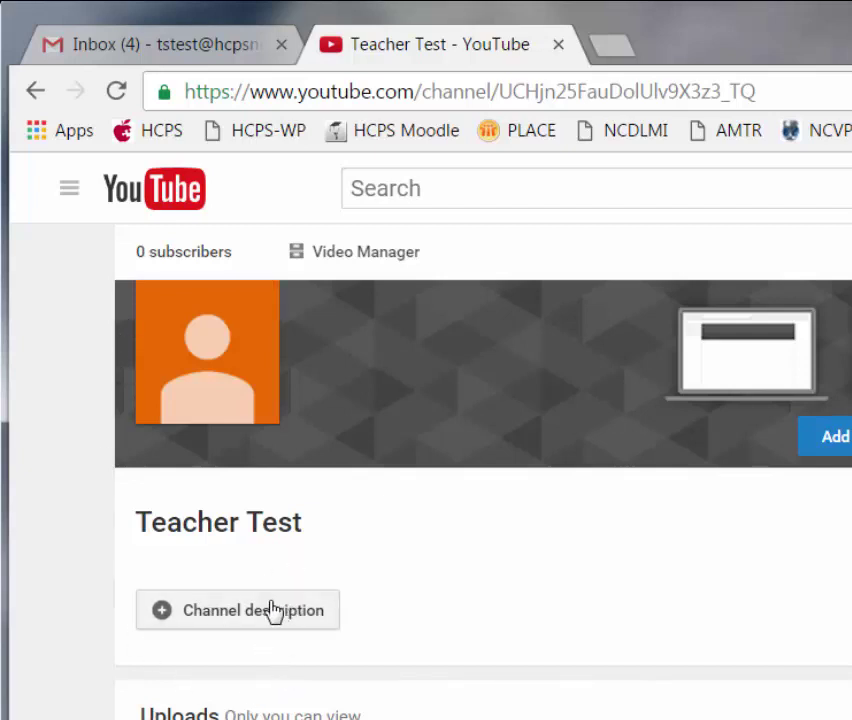
{"action": "left_click", "coordinate": [372, 255]}
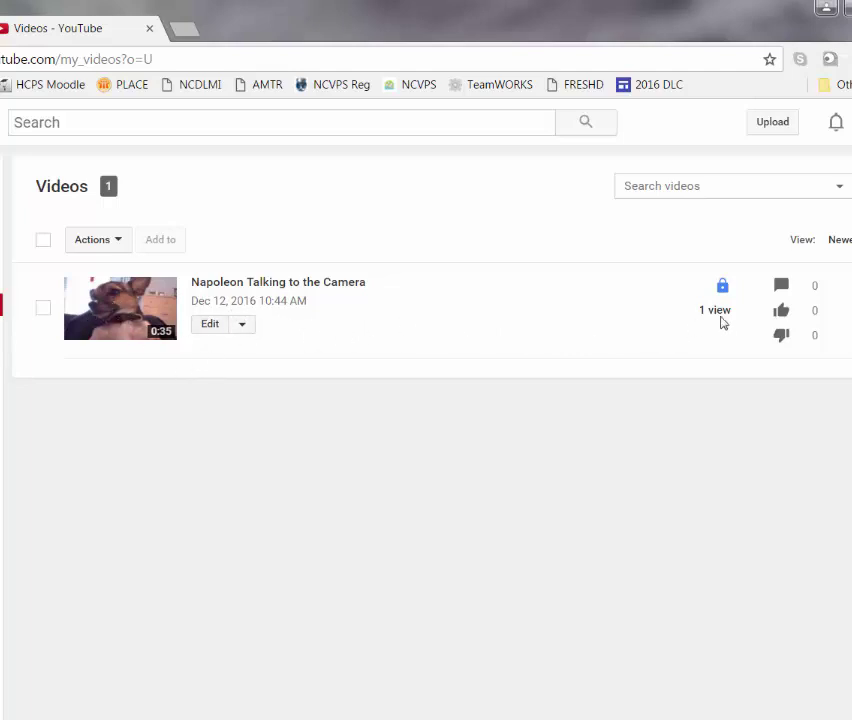
{"action": "mouse_move", "coordinate": [726, 288]}
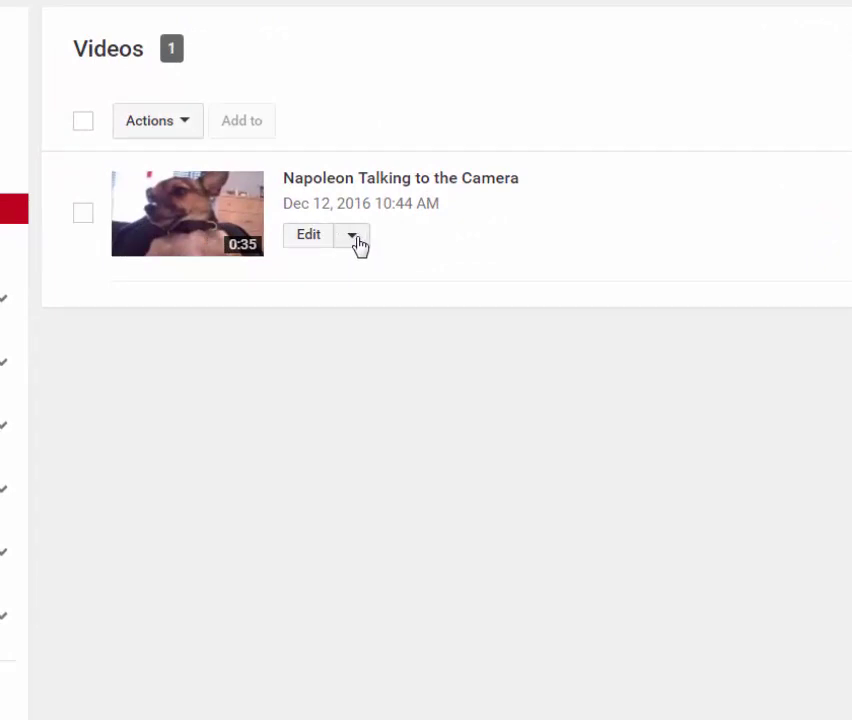
Open Info & Settings for Napoleon Talking to the Camera, check its URL and privacy options.
{"action": "left_click", "coordinate": [353, 237]}
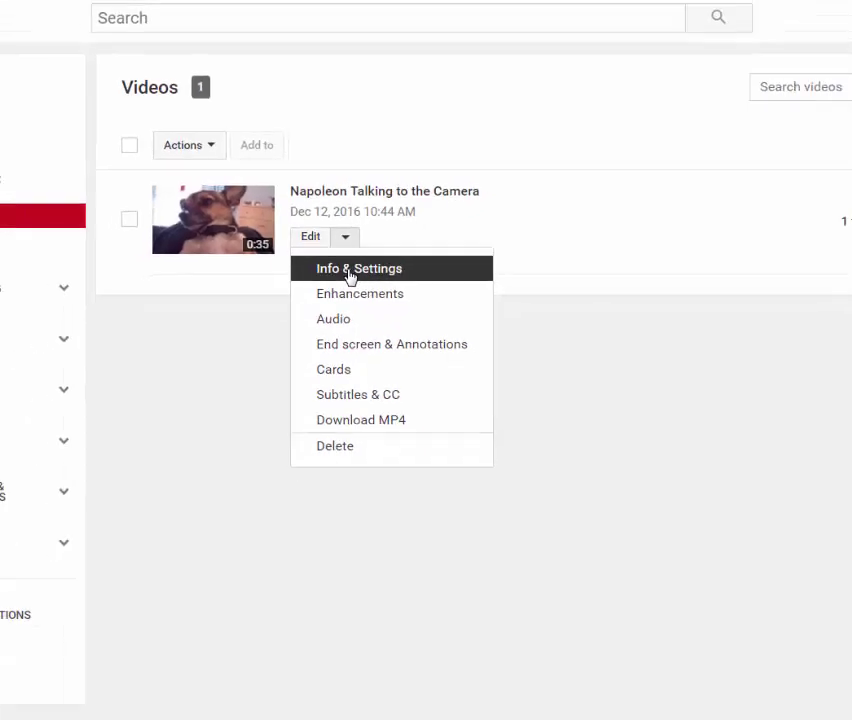
{"action": "left_click", "coordinate": [359, 283]}
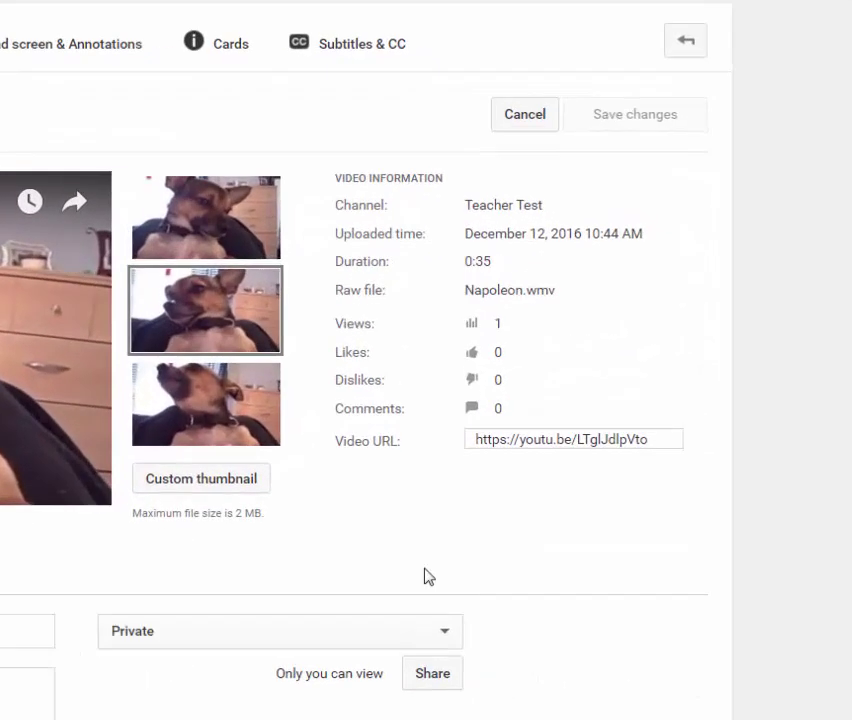
{"action": "left_click", "coordinate": [594, 456]}
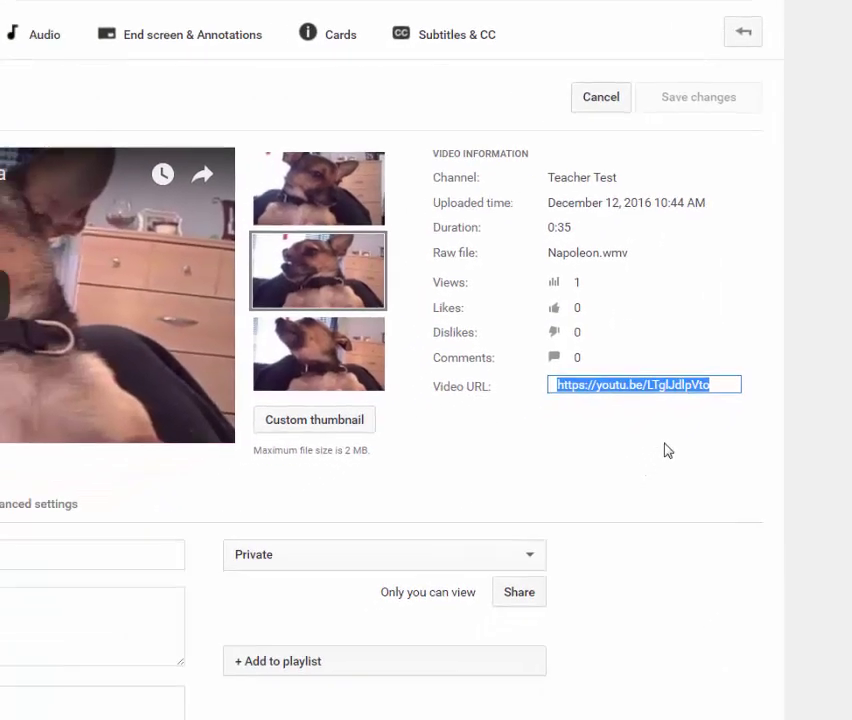
{"action": "left_click", "coordinate": [327, 538]}
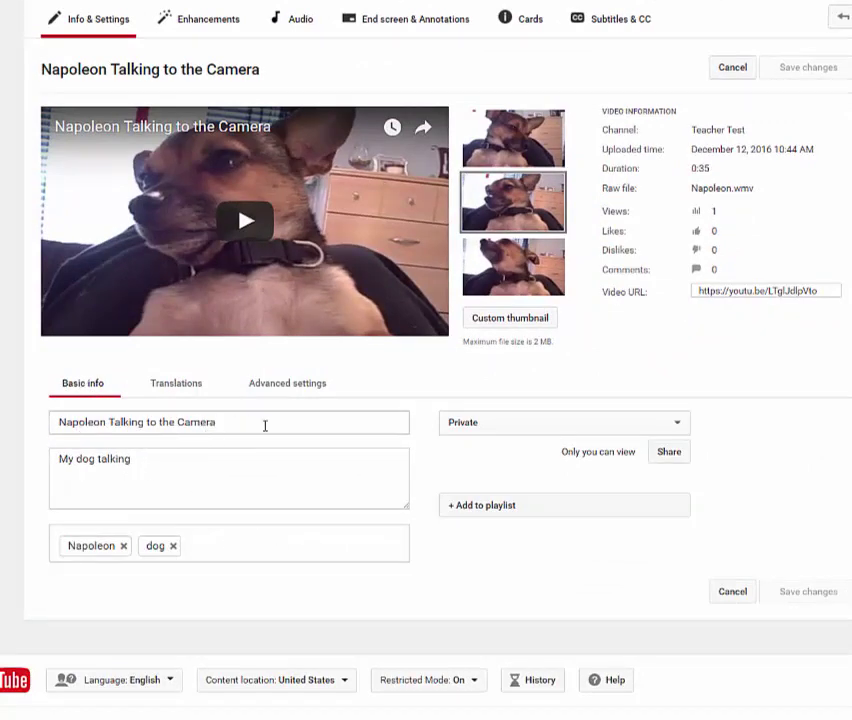
{"action": "left_click", "coordinate": [512, 431]}
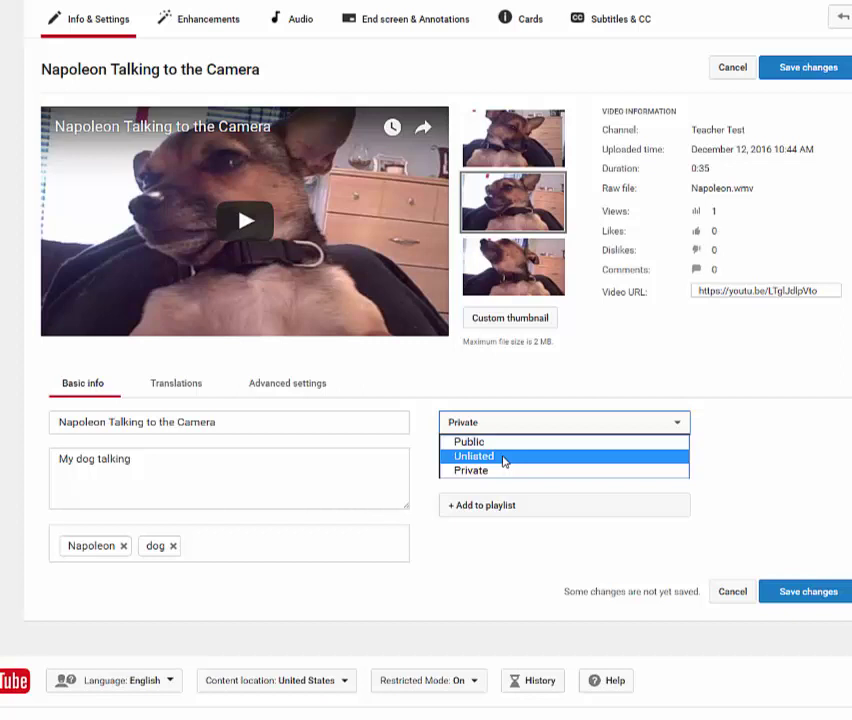
Change the Napoleon video's privacy from Private to Unlisted and save changes.
{"action": "left_click", "coordinate": [505, 459]}
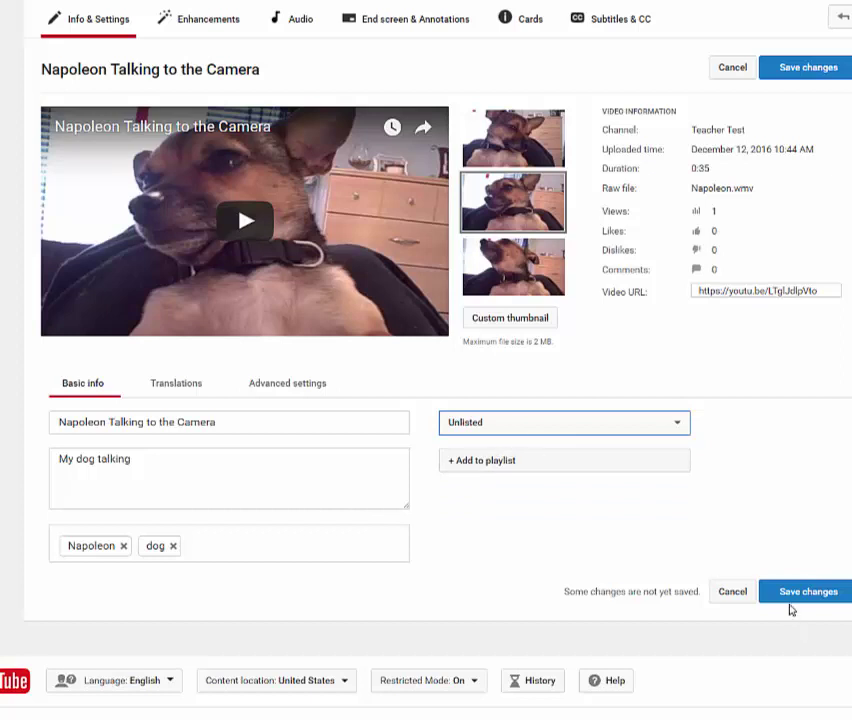
{"action": "left_click", "coordinate": [795, 600]}
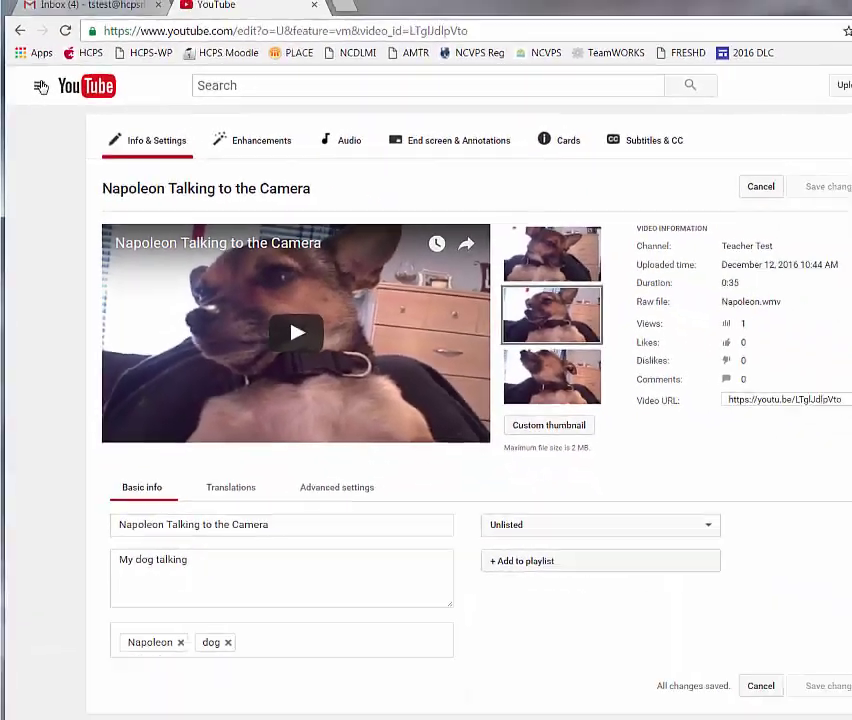
{"action": "left_click", "coordinate": [34, 91]}
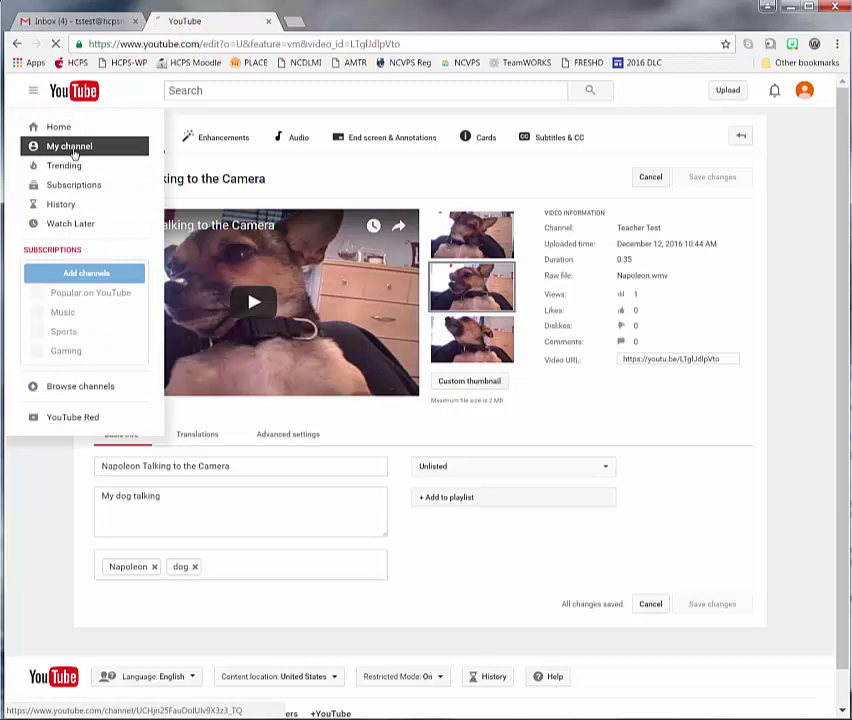
Return via My channel to Video Manager, now listing the Napoleon video as unlisted.
{"action": "left_click", "coordinate": [73, 153]}
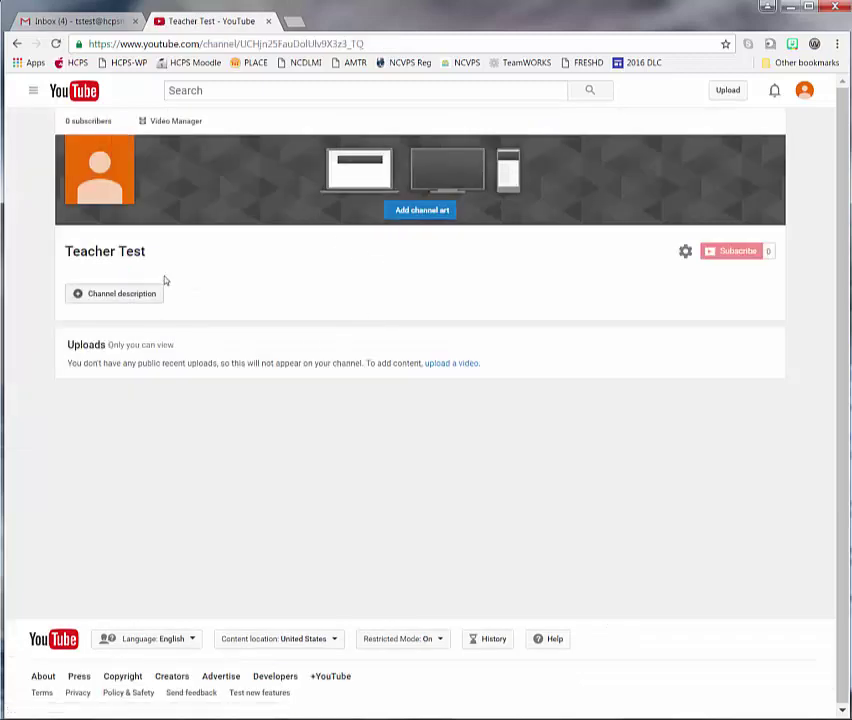
{"action": "left_click", "coordinate": [165, 124]}
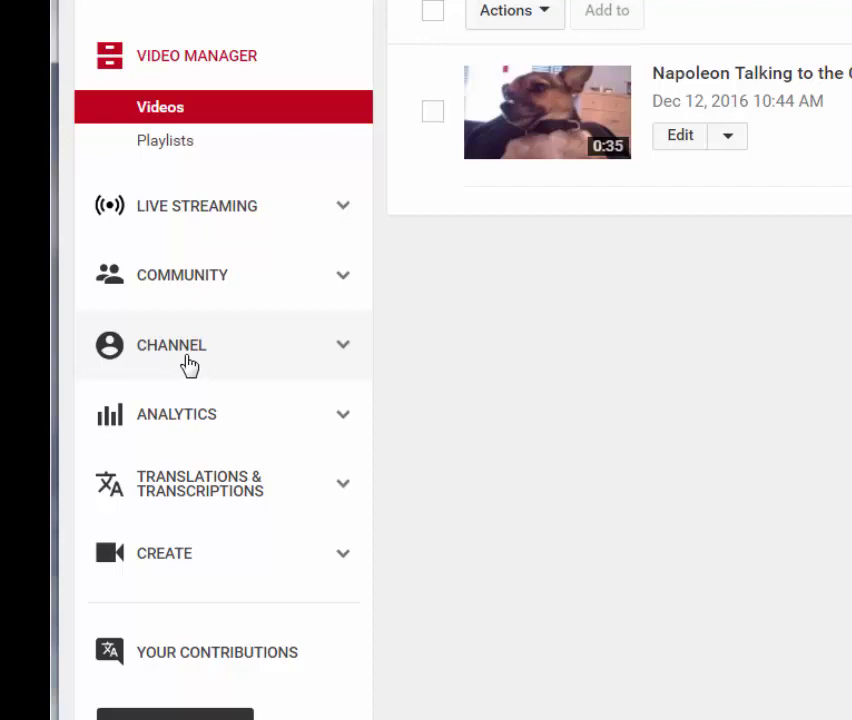
Open Live Streaming > Events, which shows no upcoming events scheduled.
{"action": "left_click", "coordinate": [310, 207]}
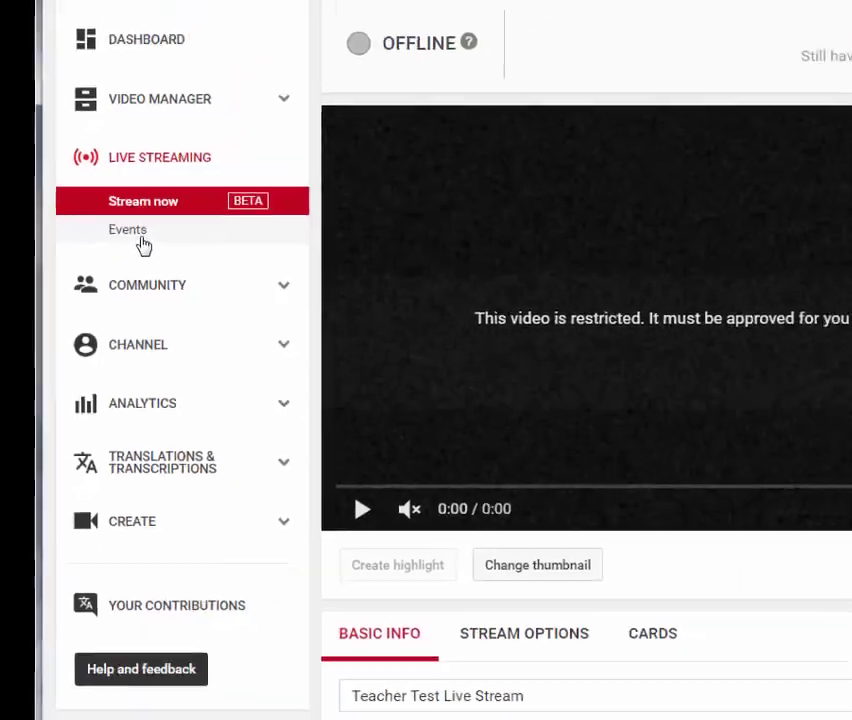
{"action": "left_click", "coordinate": [175, 226]}
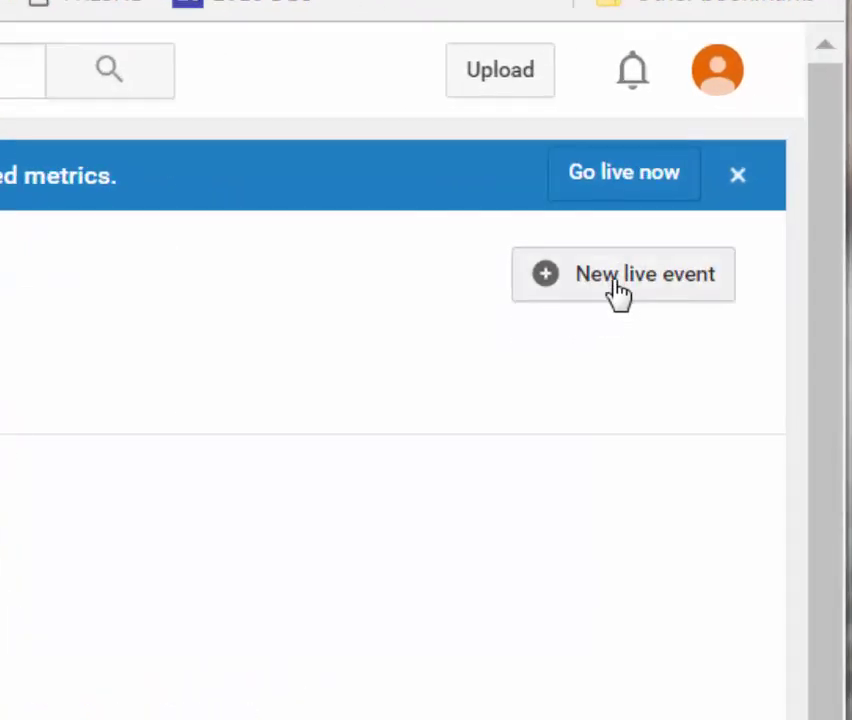
Start a new live event and title it 'Home Helper December 12, 2016'.
{"action": "left_click", "coordinate": [621, 288]}
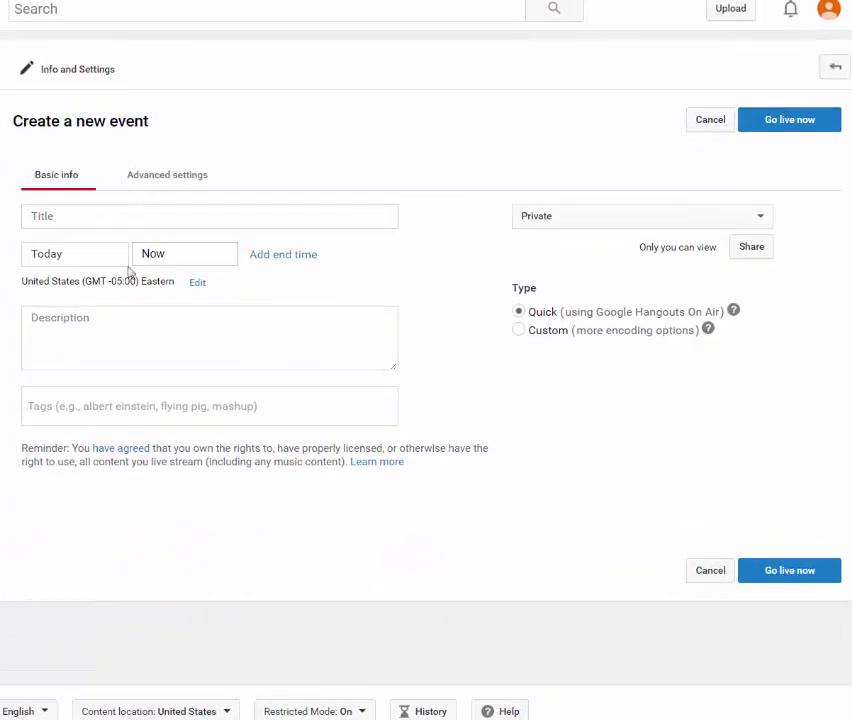
{"action": "left_click", "coordinate": [76, 215]}
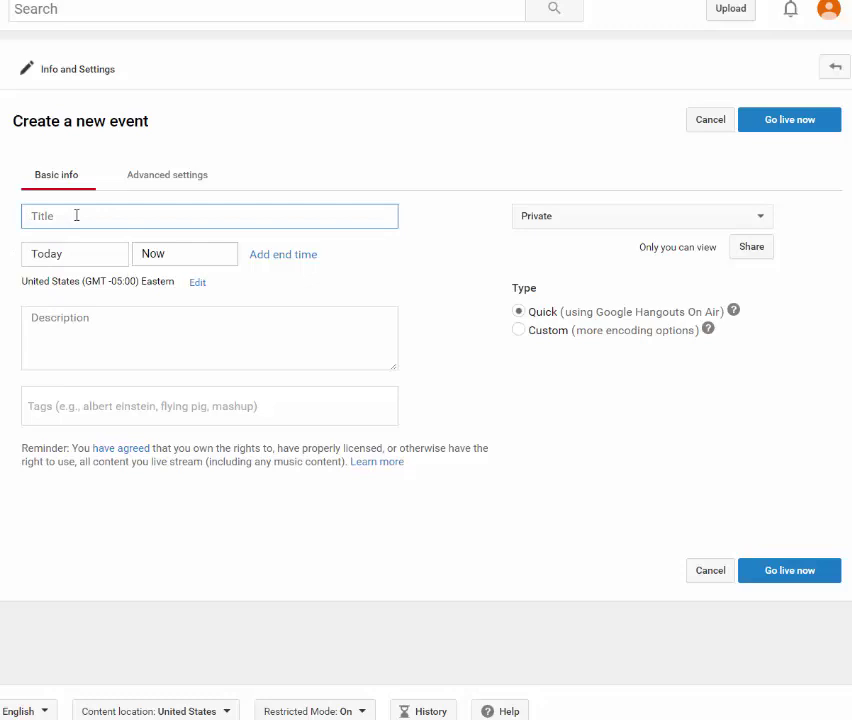
{"action": "type", "text": "Home Helper"}
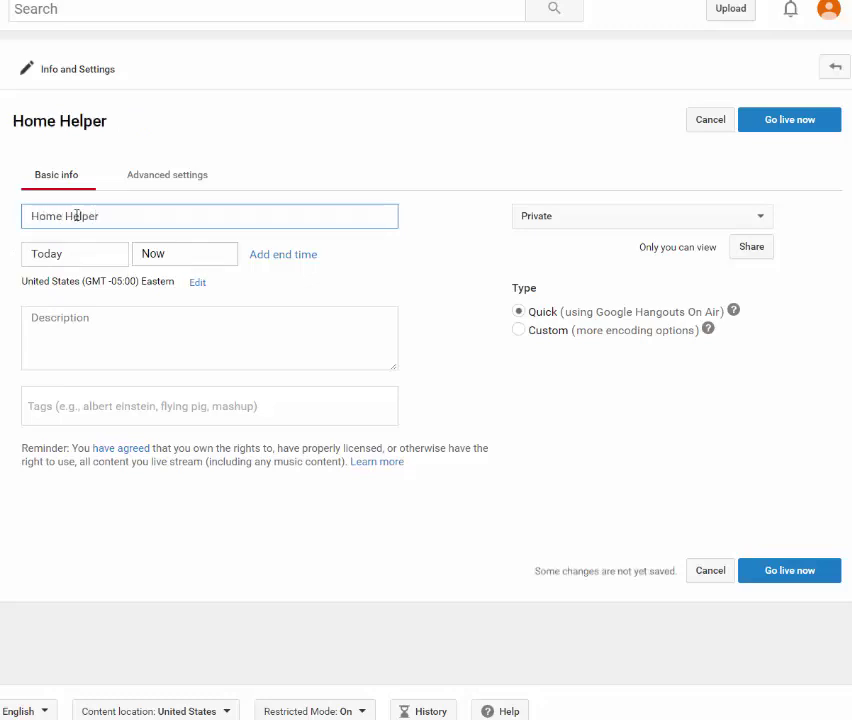
{"action": "type", "text": " December 12, 2016"}
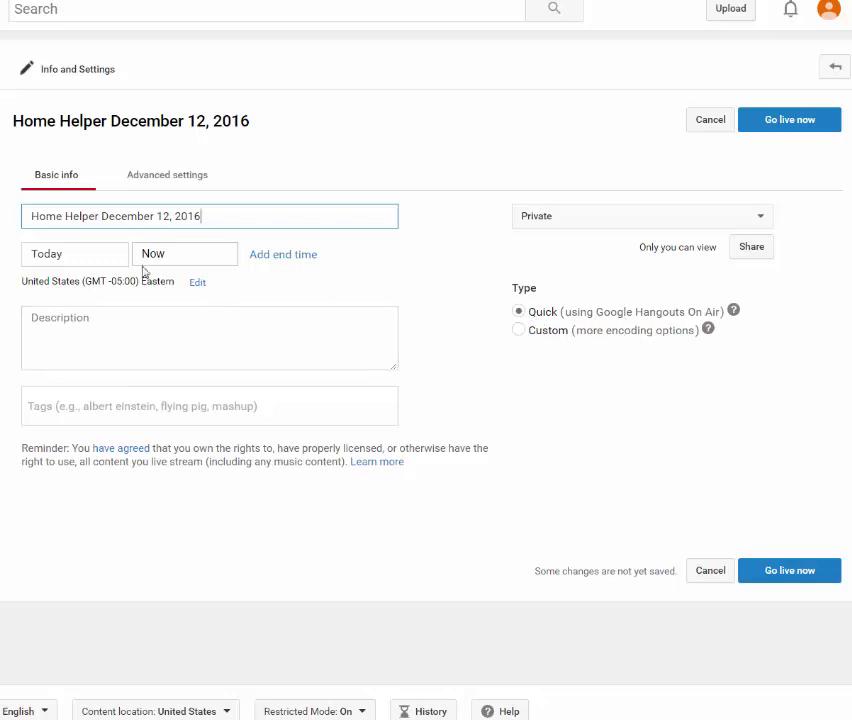
Review the Home Helper event's advanced settings, then launch it with Go live now.
{"action": "left_click", "coordinate": [183, 183]}
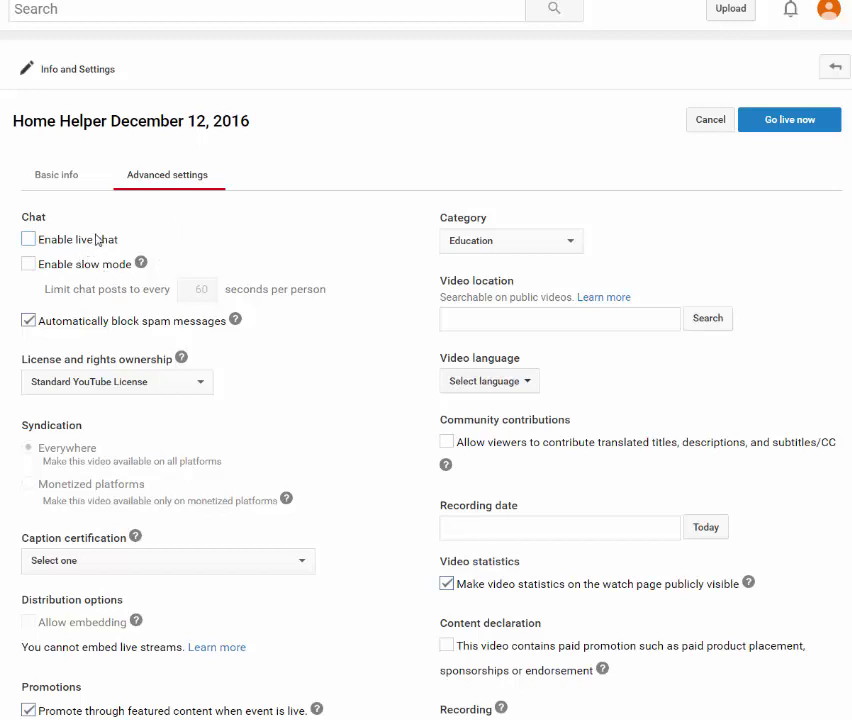
{"action": "left_click", "coordinate": [59, 176]}
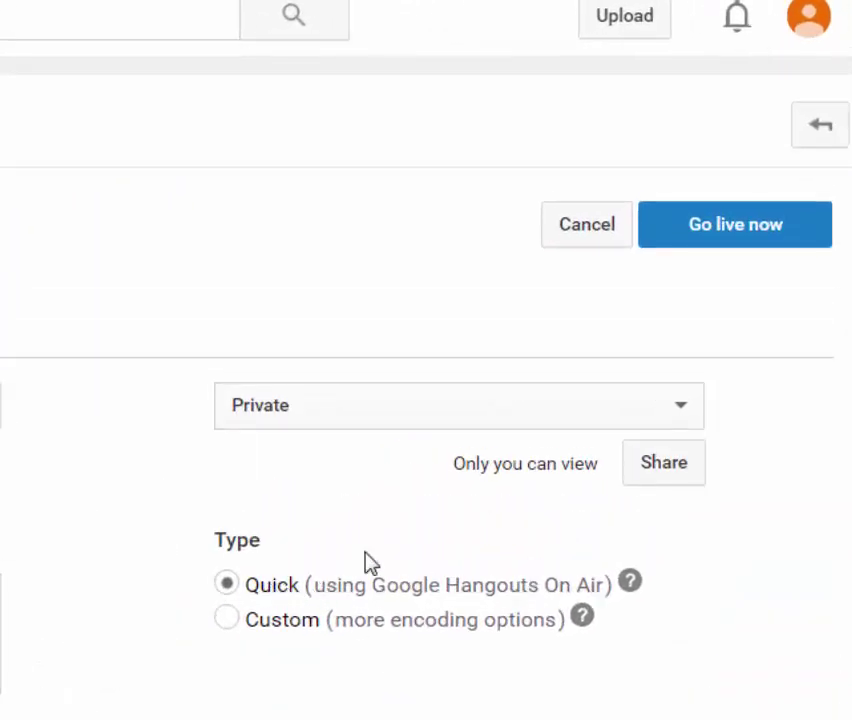
{"action": "left_click", "coordinate": [735, 228]}
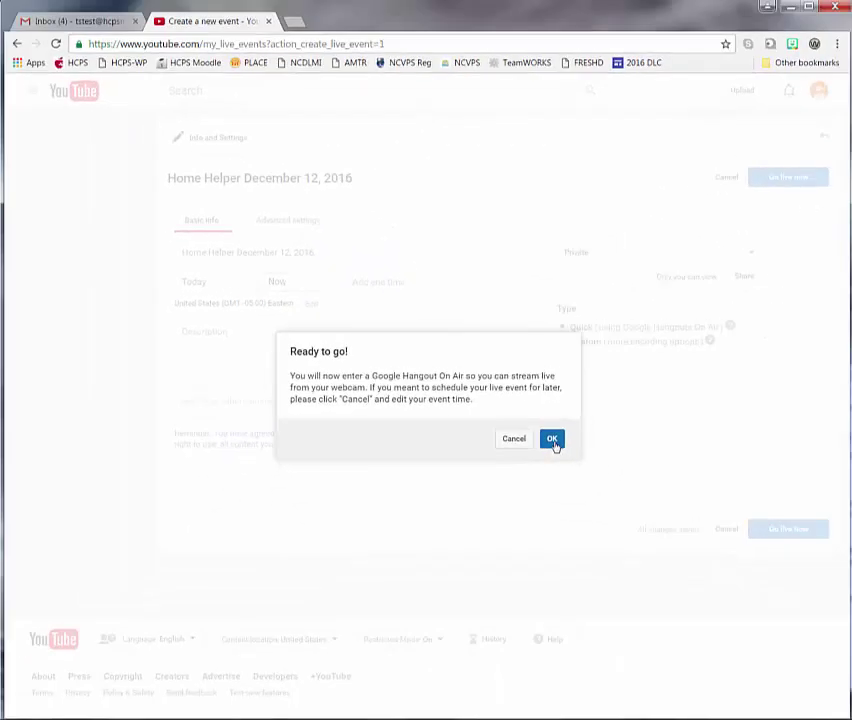
{"action": "left_click", "coordinate": [553, 440]}
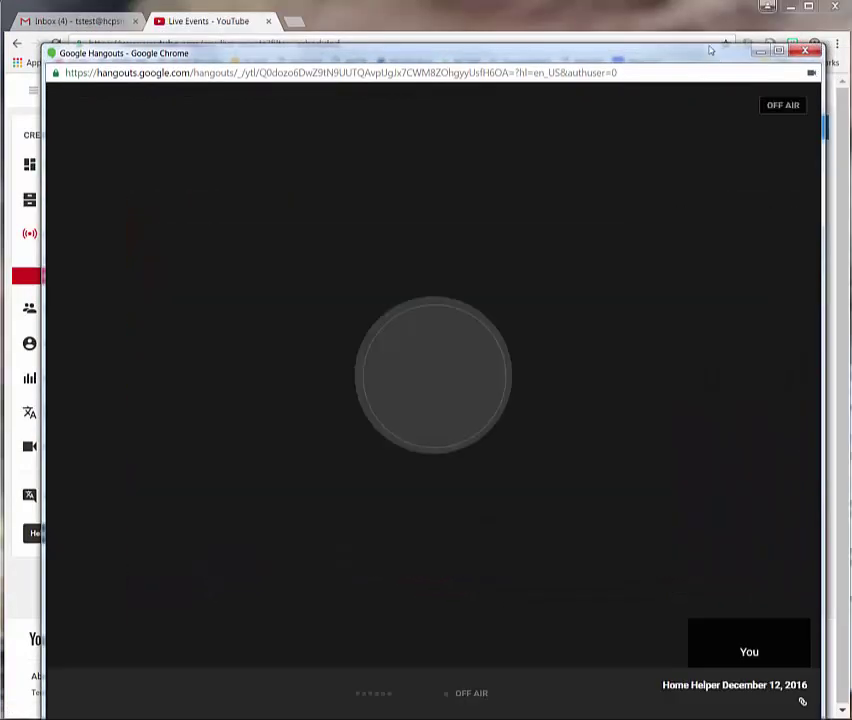
{"action": "left_click_drag", "start_coordinate": [715, 57], "coordinate": [705, 37]}
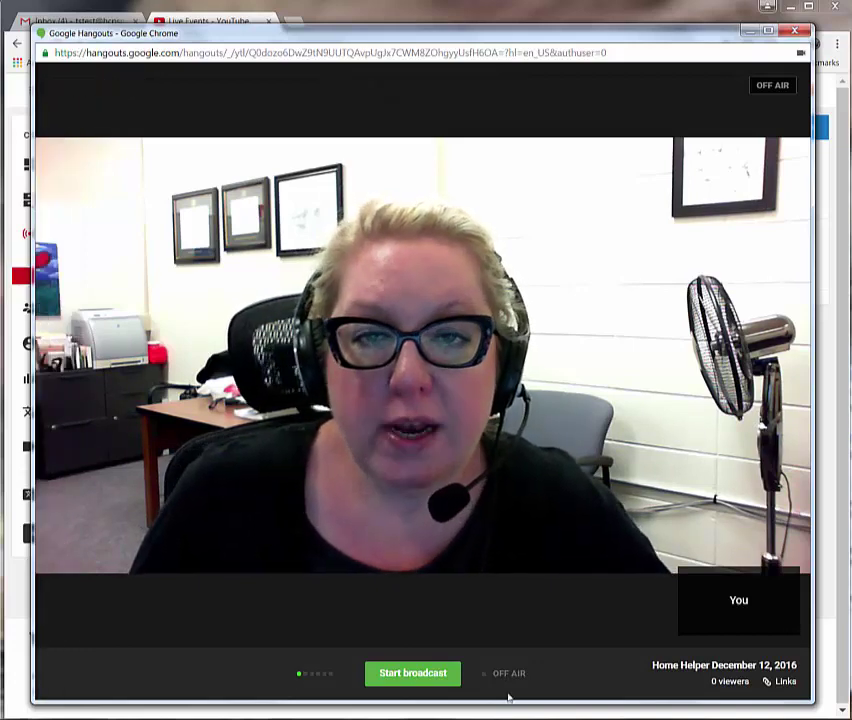
{"action": "mouse_move", "coordinate": [426, 285]}
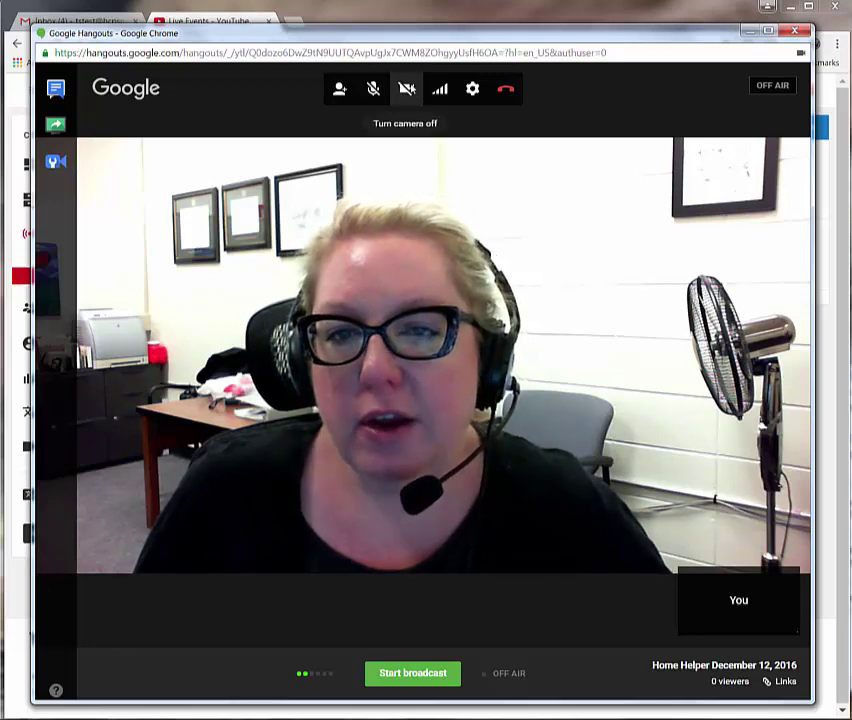
{"action": "left_click", "coordinate": [406, 89]}
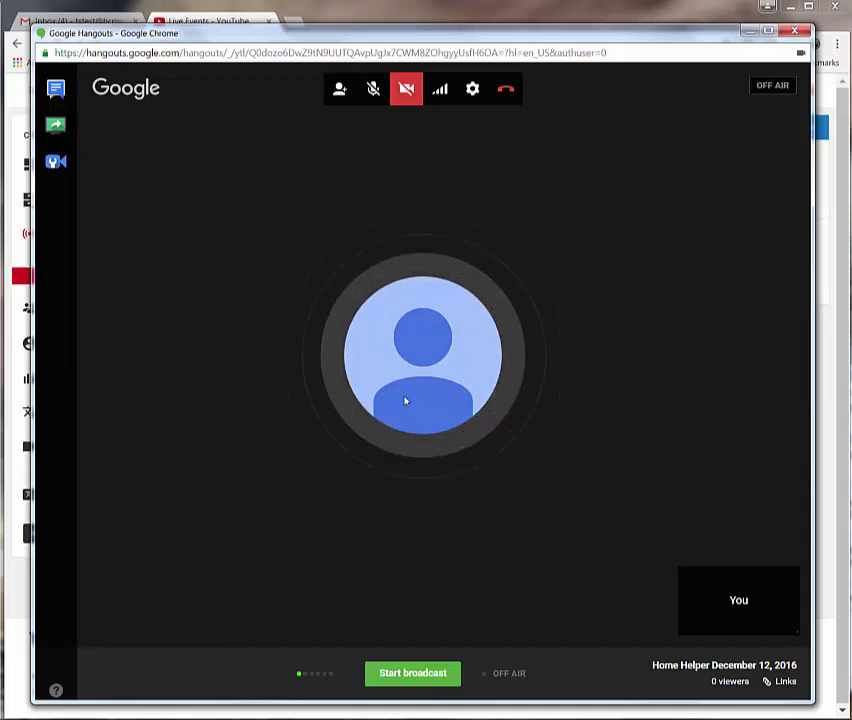
{"action": "left_click", "coordinate": [406, 92]}
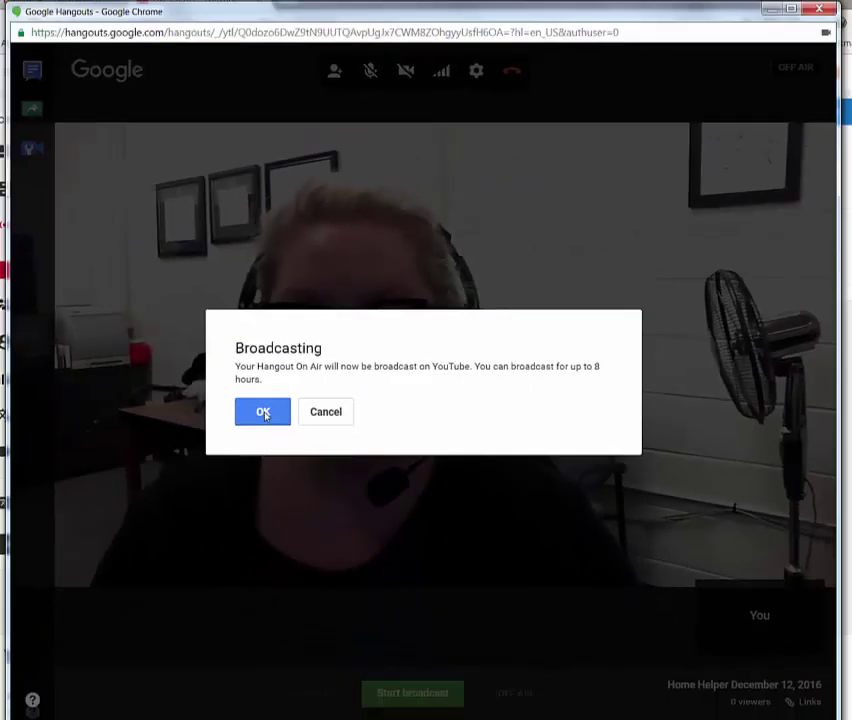
Confirm the Broadcasting notice so the Home Helper Hangout goes live on YouTube.
{"action": "left_click", "coordinate": [194, 433]}
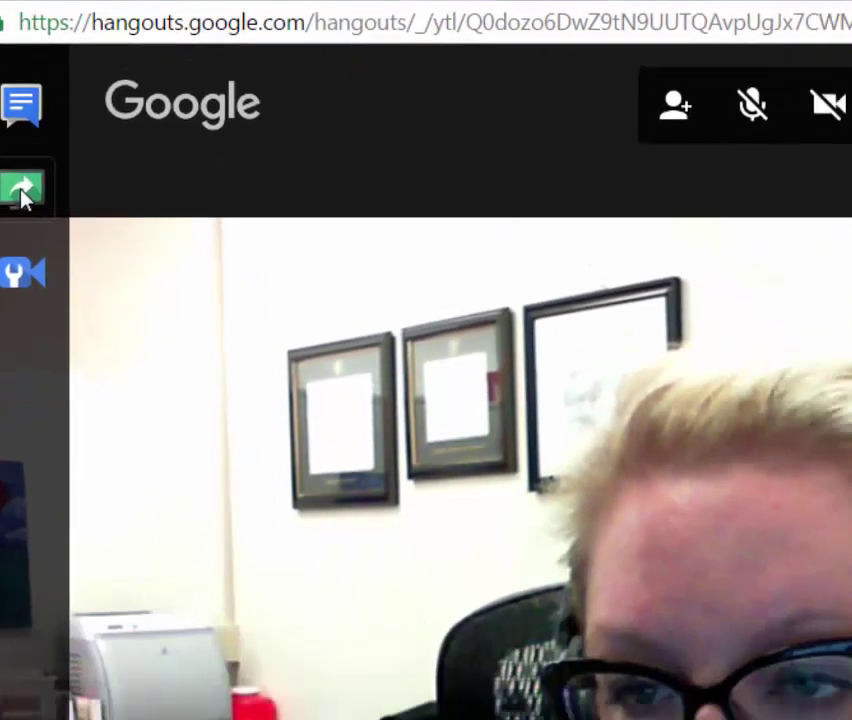
Share the entire screen in the broadcast, then stop screen sharing.
{"action": "left_click", "coordinate": [144, 328]}
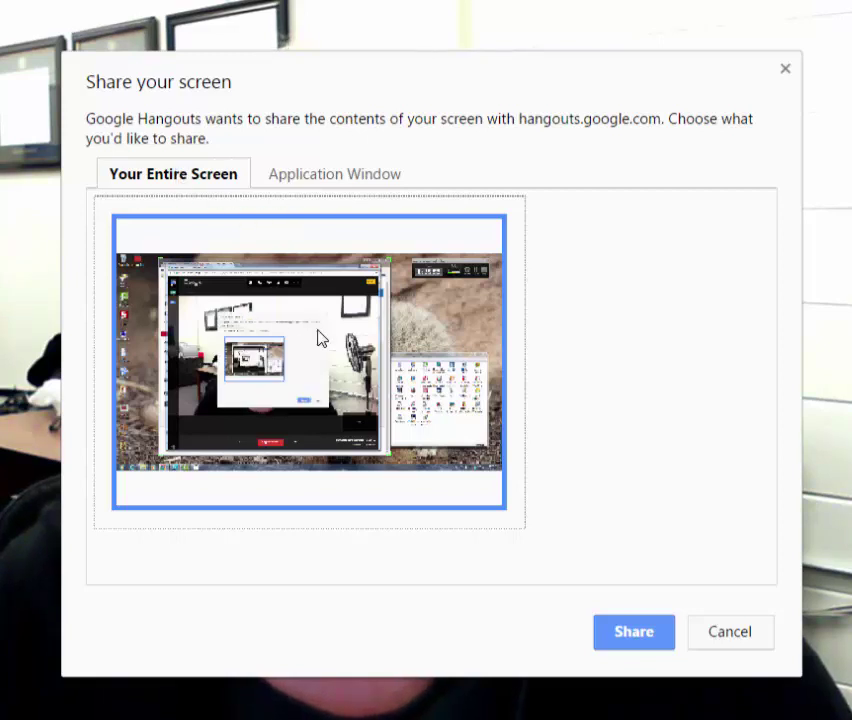
{"action": "left_click", "coordinate": [330, 178]}
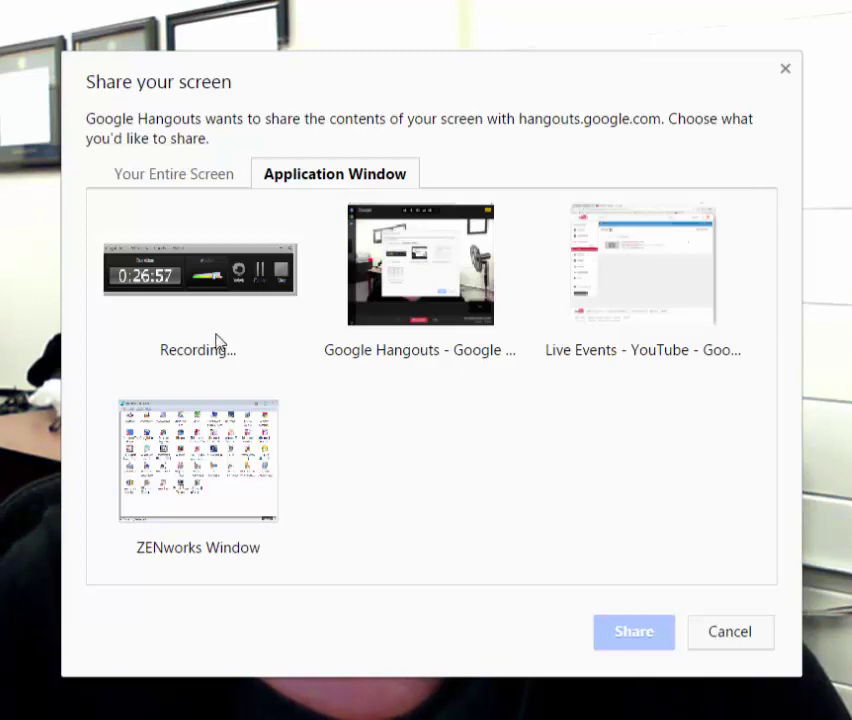
{"action": "left_click", "coordinate": [155, 180]}
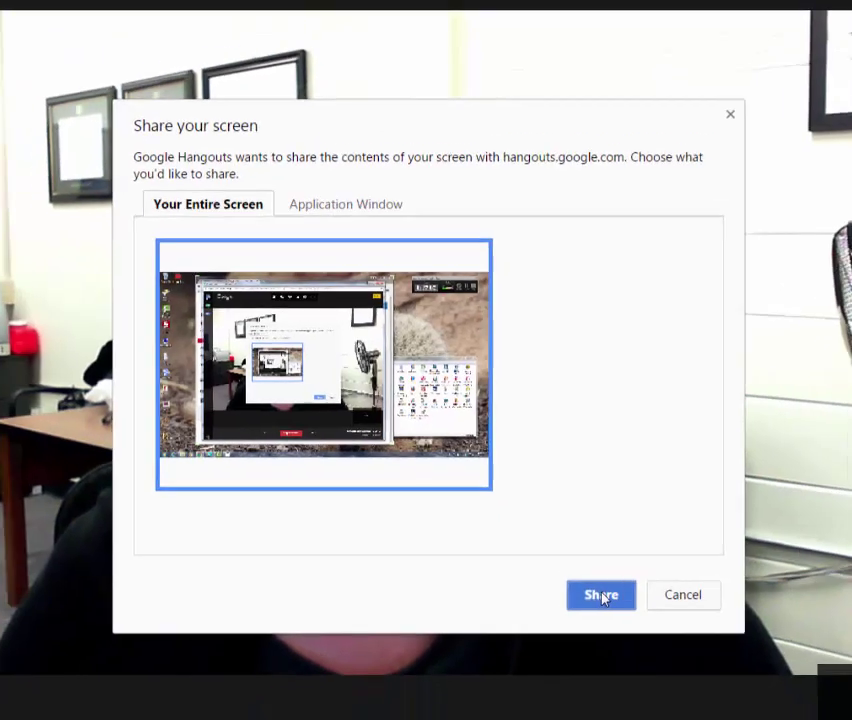
{"action": "left_click", "coordinate": [636, 632]}
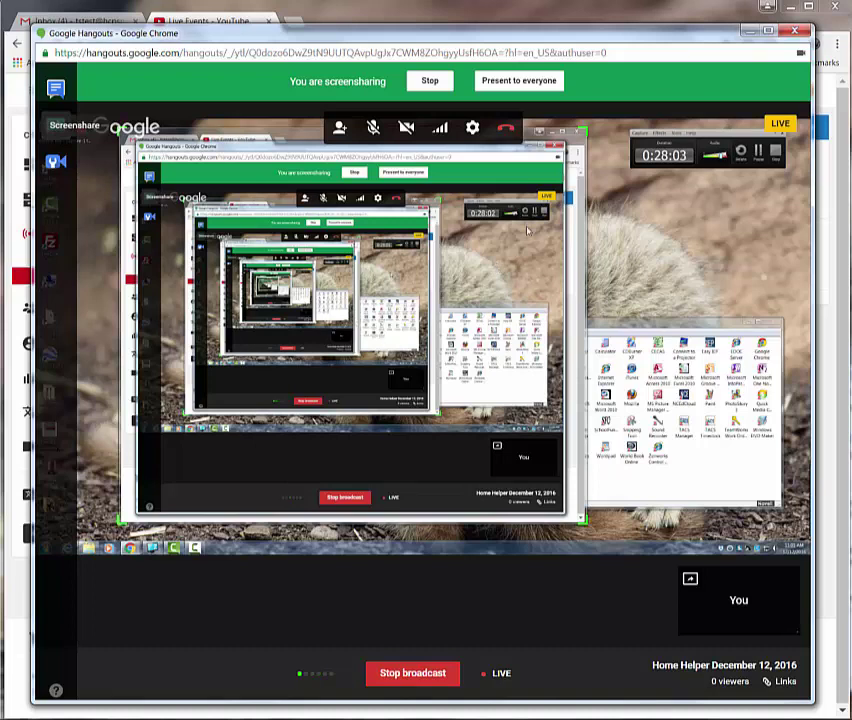
{"action": "left_click", "coordinate": [426, 84]}
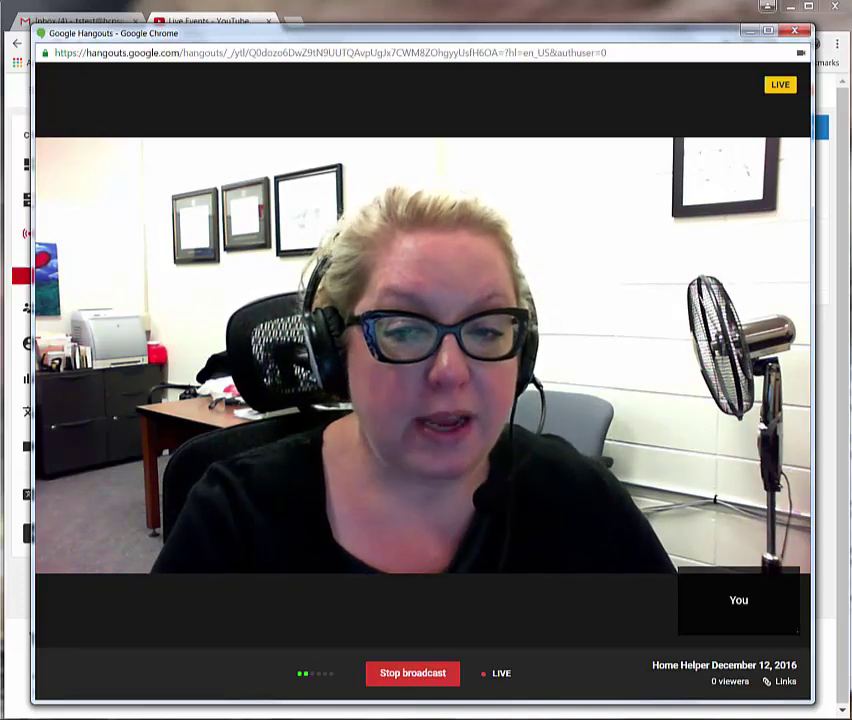
{"action": "mouse_move", "coordinate": [407, 415]}
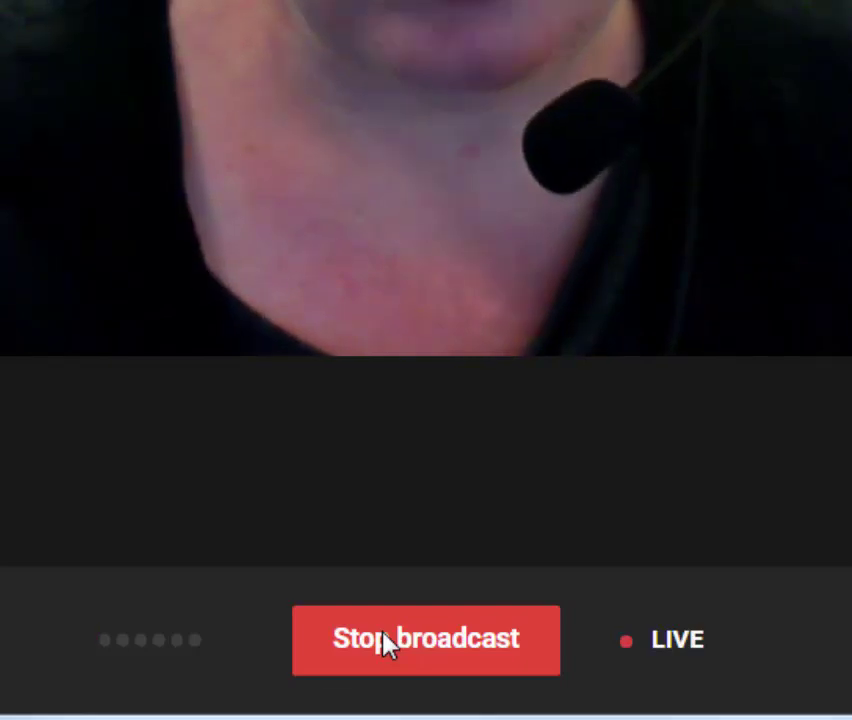
Stop the Home Helper broadcast, dismiss the terminated notice, and leave the call.
{"action": "left_click", "coordinate": [384, 635]}
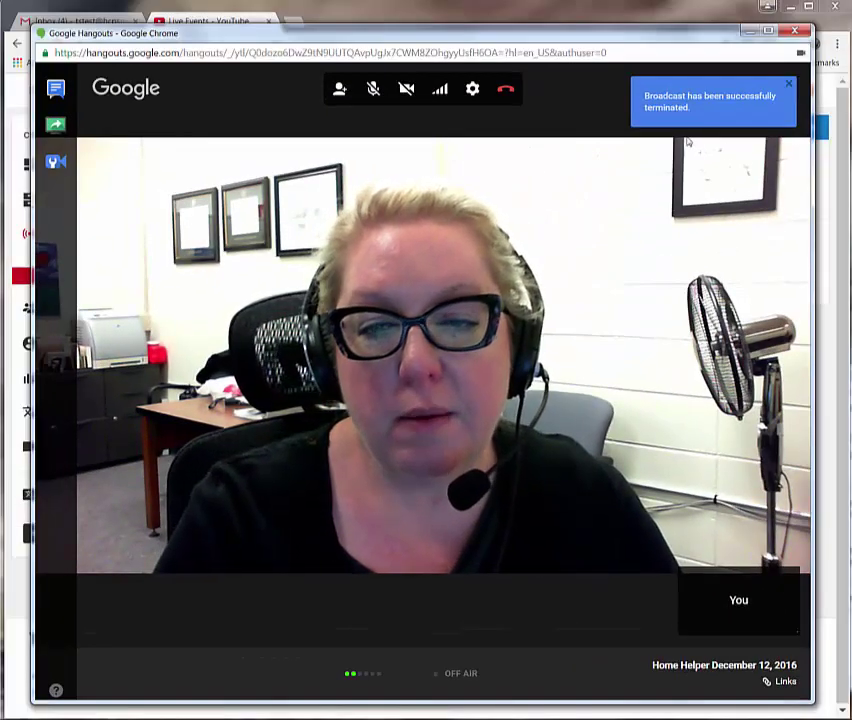
{"action": "left_click", "coordinate": [735, 111]}
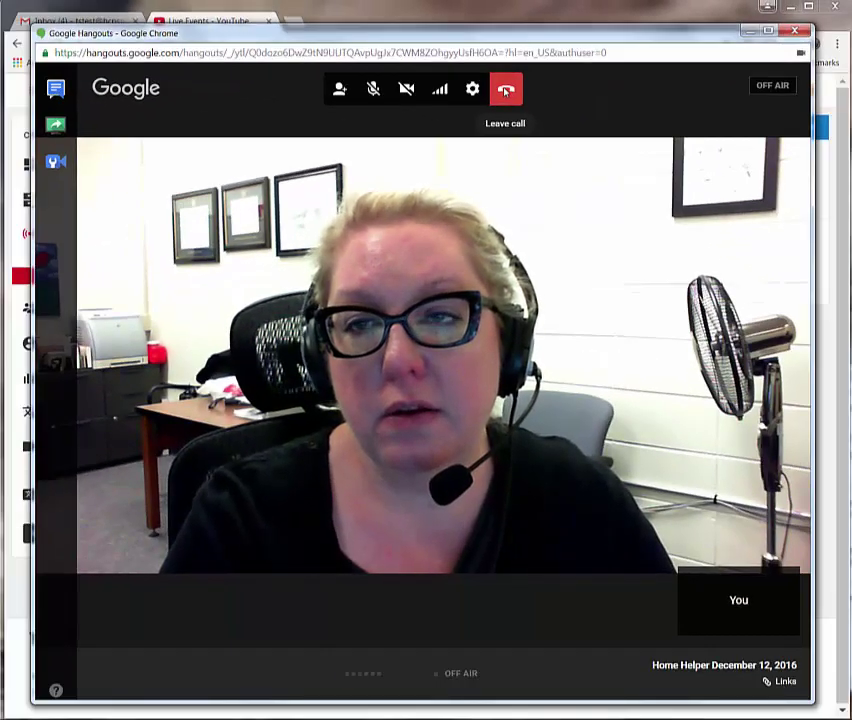
{"action": "left_click", "coordinate": [522, 103]}
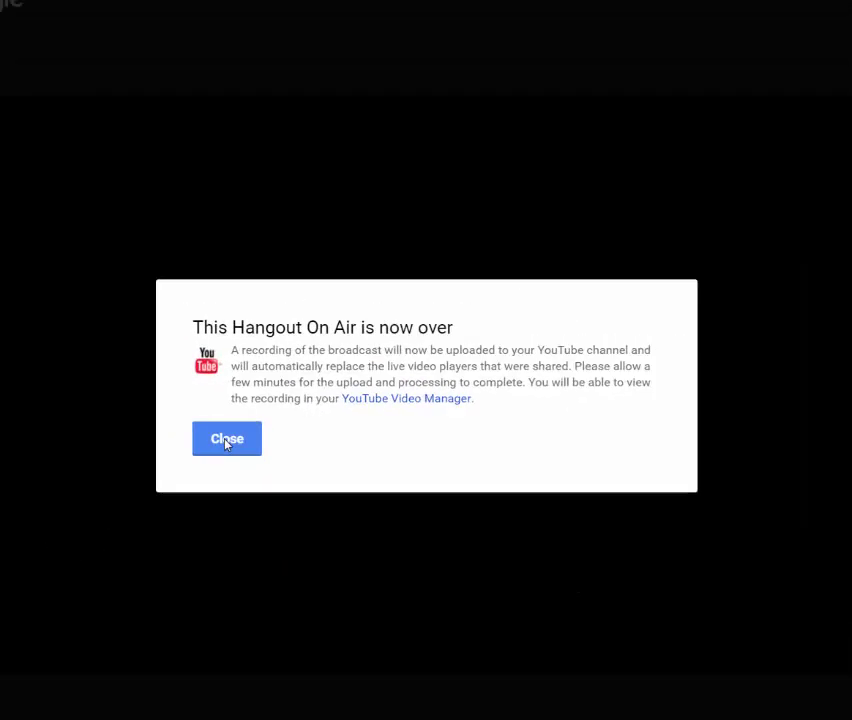
Close the 'This Hangout On Air is now over' dialog.
{"action": "left_click", "coordinate": [163, 469]}
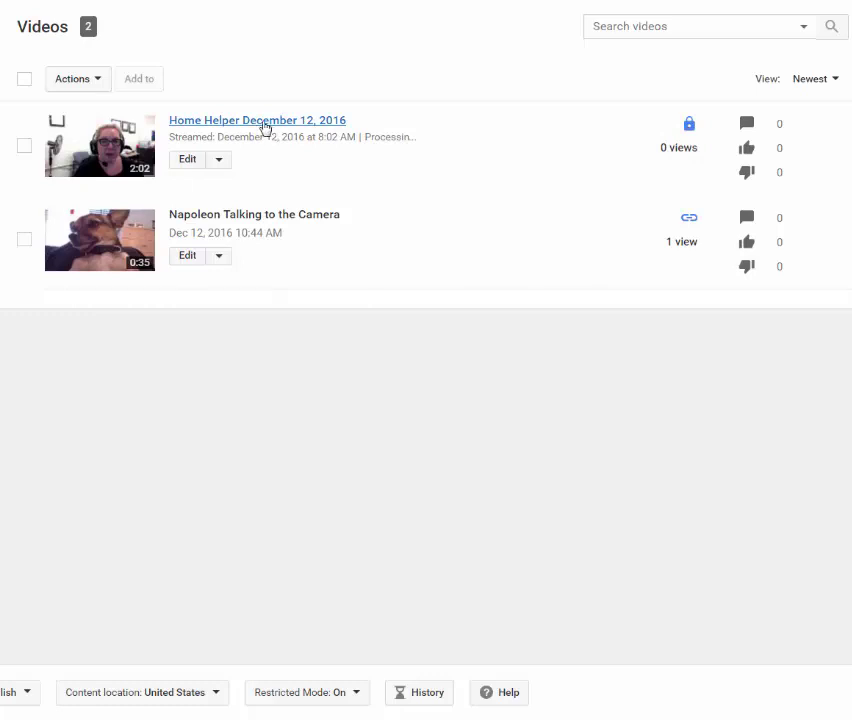
{"action": "left_click", "coordinate": [218, 162]}
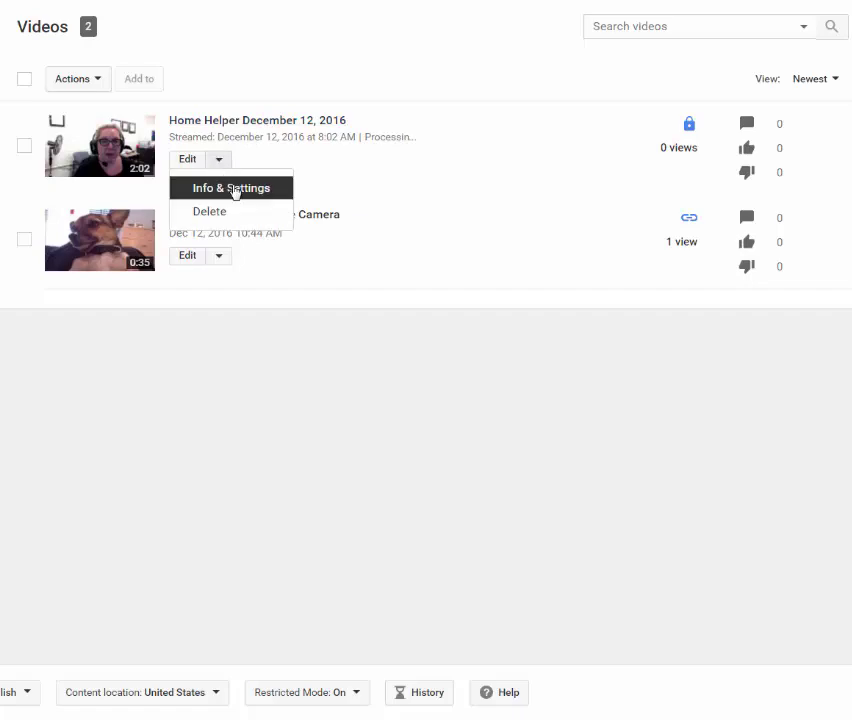
{"action": "left_click", "coordinate": [234, 190]}
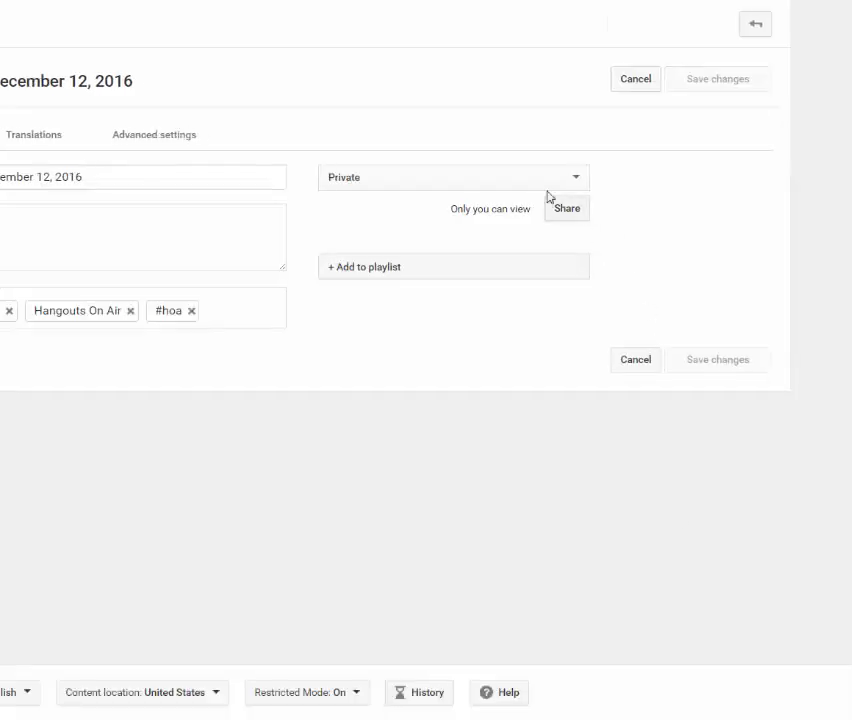
{"action": "left_click", "coordinate": [543, 182]}
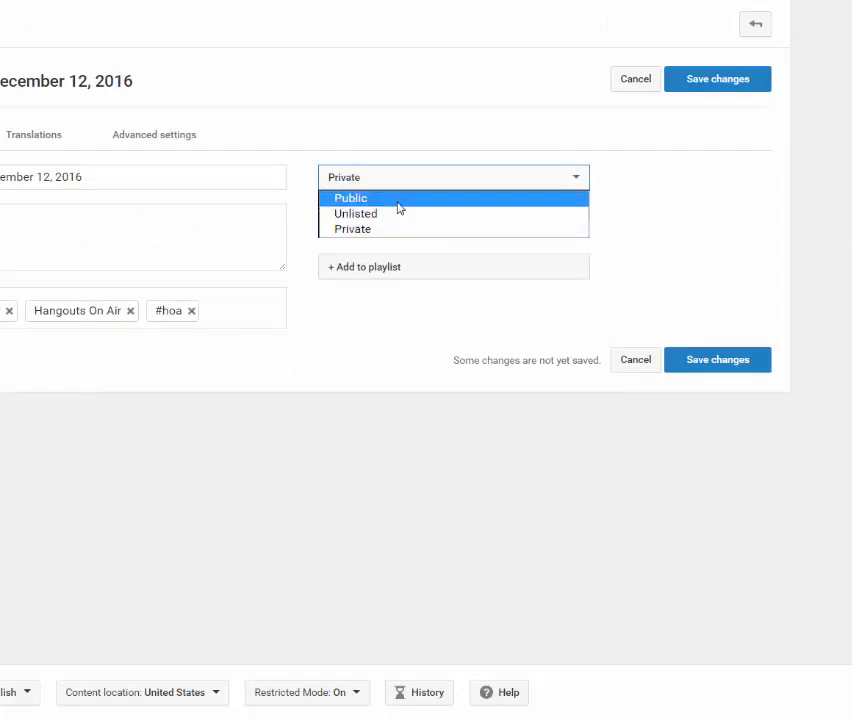
{"action": "left_click", "coordinate": [735, 201]}
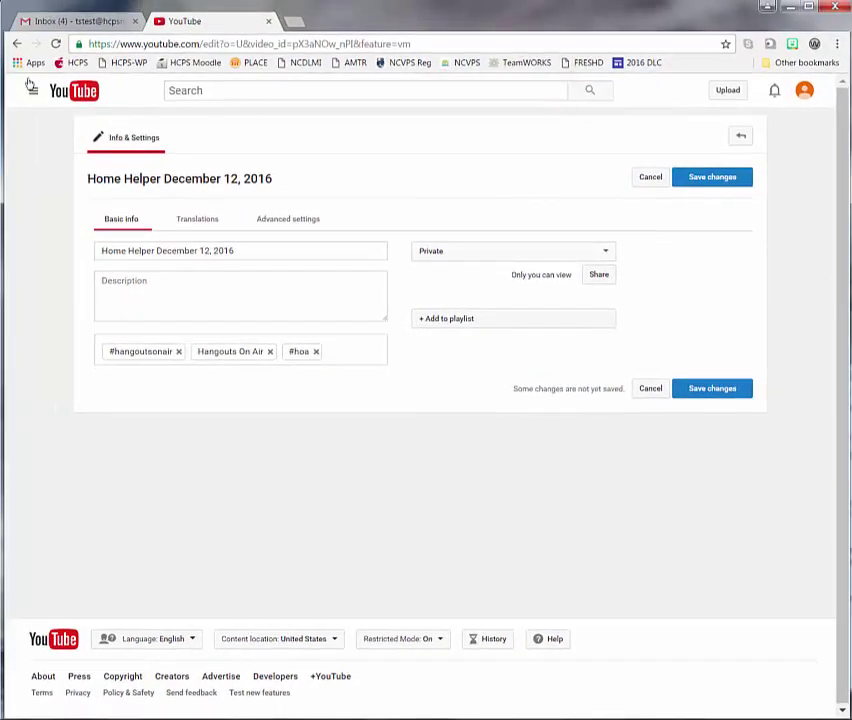
{"action": "left_click", "coordinate": [17, 44]}
{"action": "left_click", "coordinate": [483, 124]}
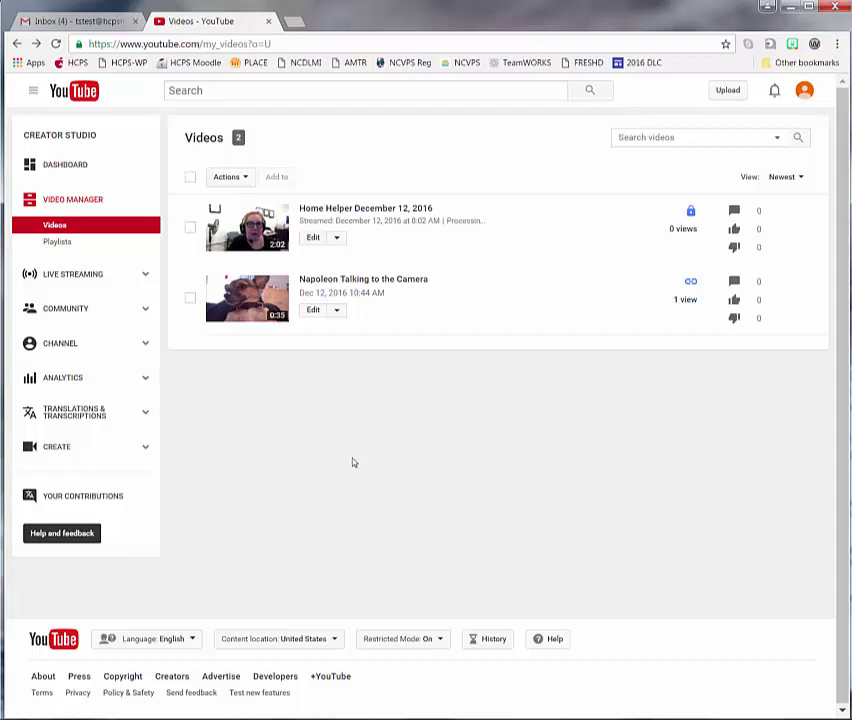
In a new tab, go to HCPS Instructional Technology's Resources by Topic and open Google Apps.
{"action": "left_click", "coordinate": [292, 21]}
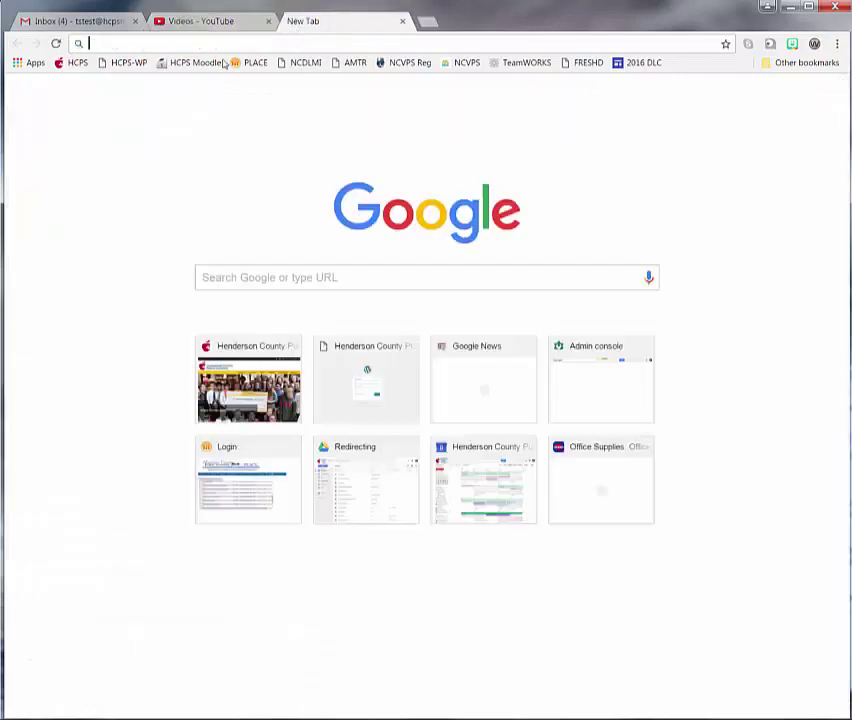
{"action": "left_click", "coordinate": [74, 62]}
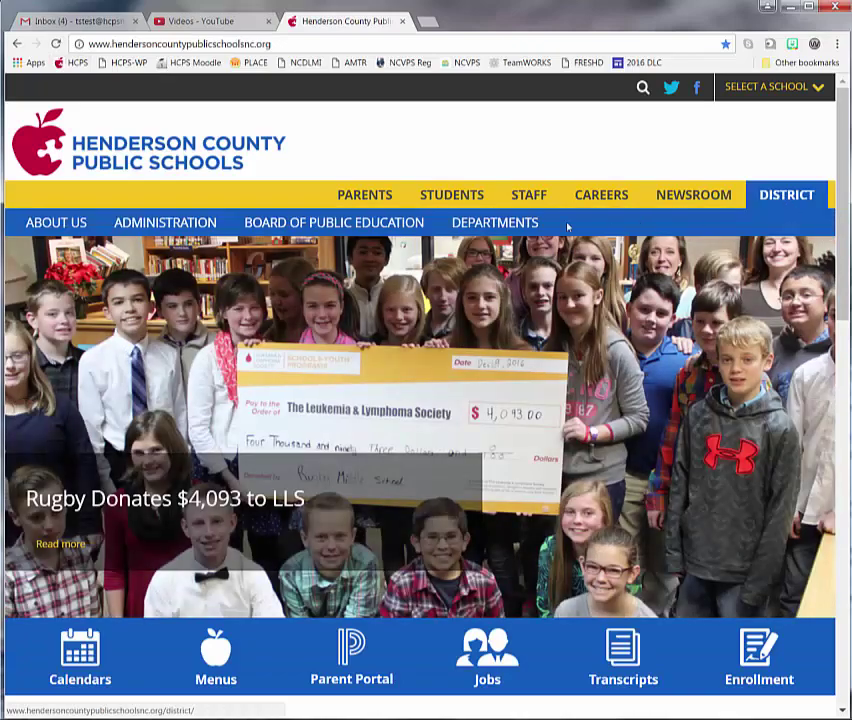
{"action": "left_click", "coordinate": [527, 226]}
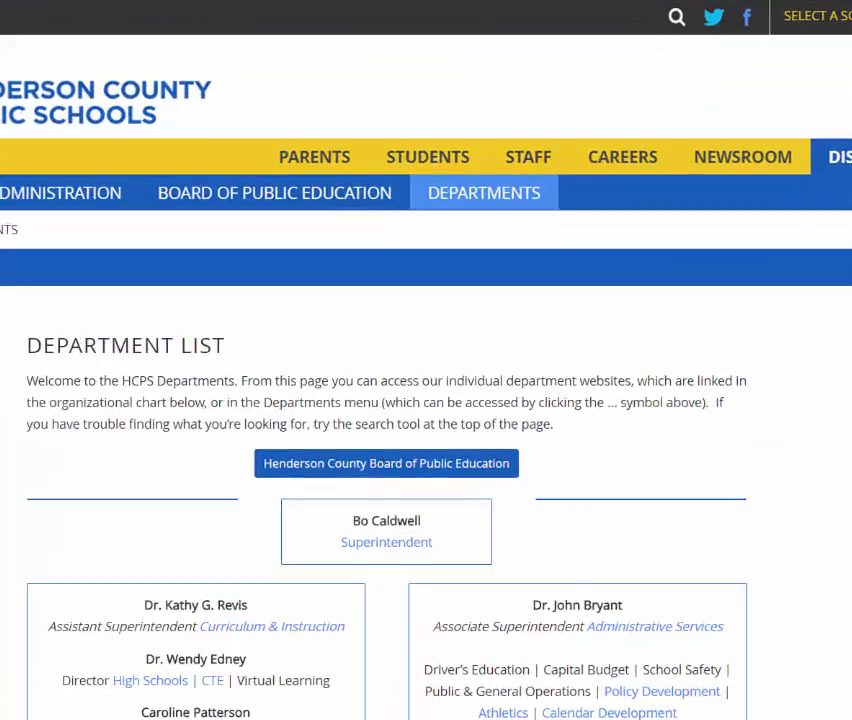
{"action": "left_click", "coordinate": [806, 279]}
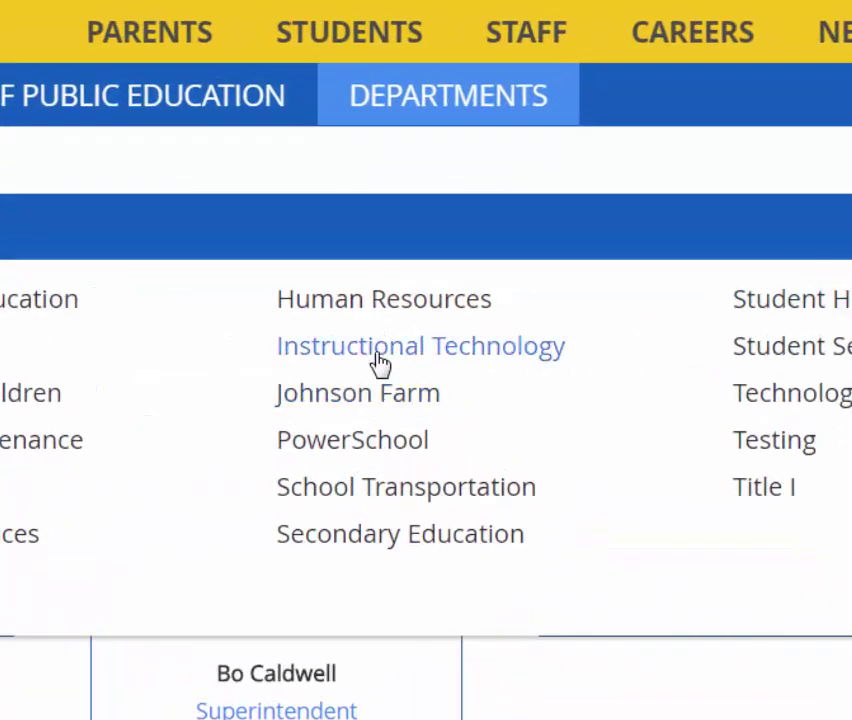
{"action": "left_click", "coordinate": [379, 357]}
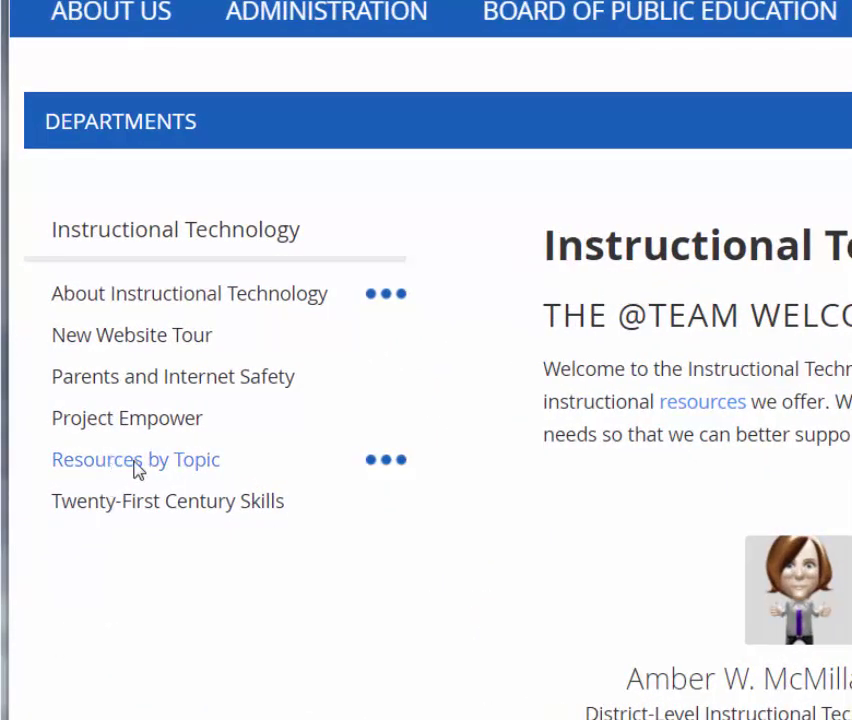
{"action": "left_click", "coordinate": [138, 463]}
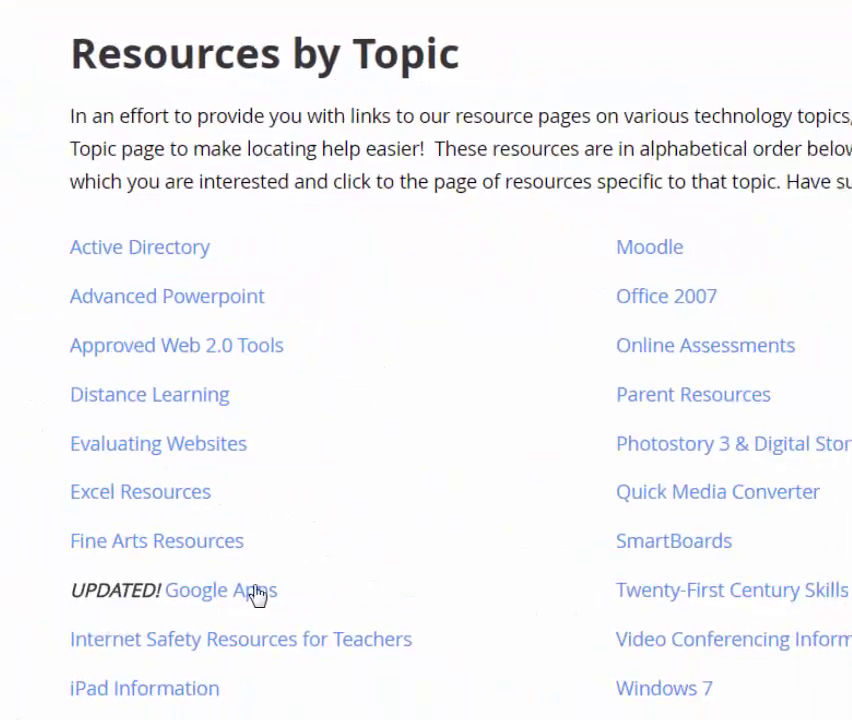
{"action": "left_click", "coordinate": [250, 594]}
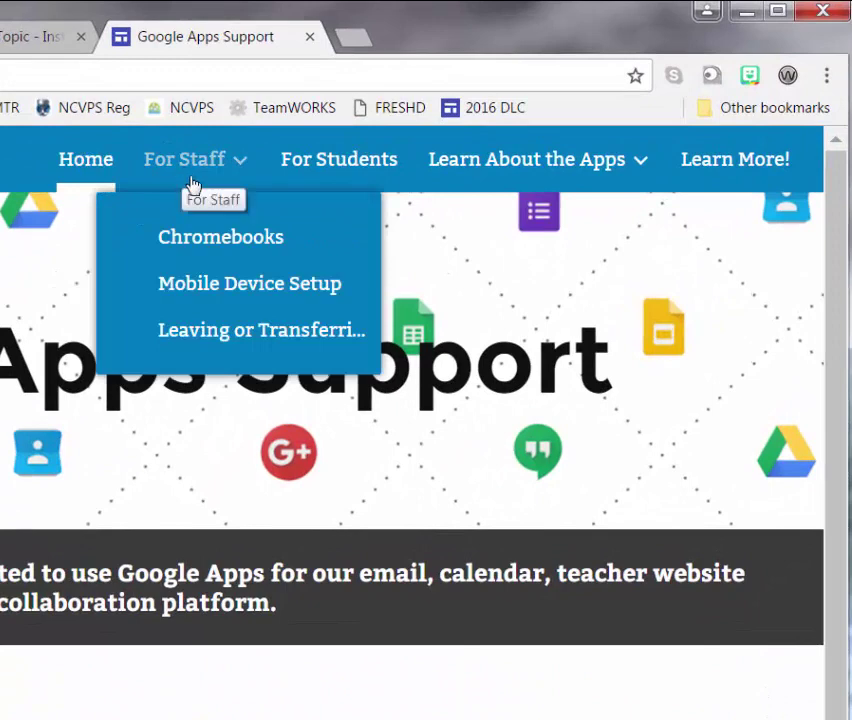
Open the YouTube and Hangouts support page, then return to the YouTube video list.
{"action": "mouse_move", "coordinate": [507, 183]}
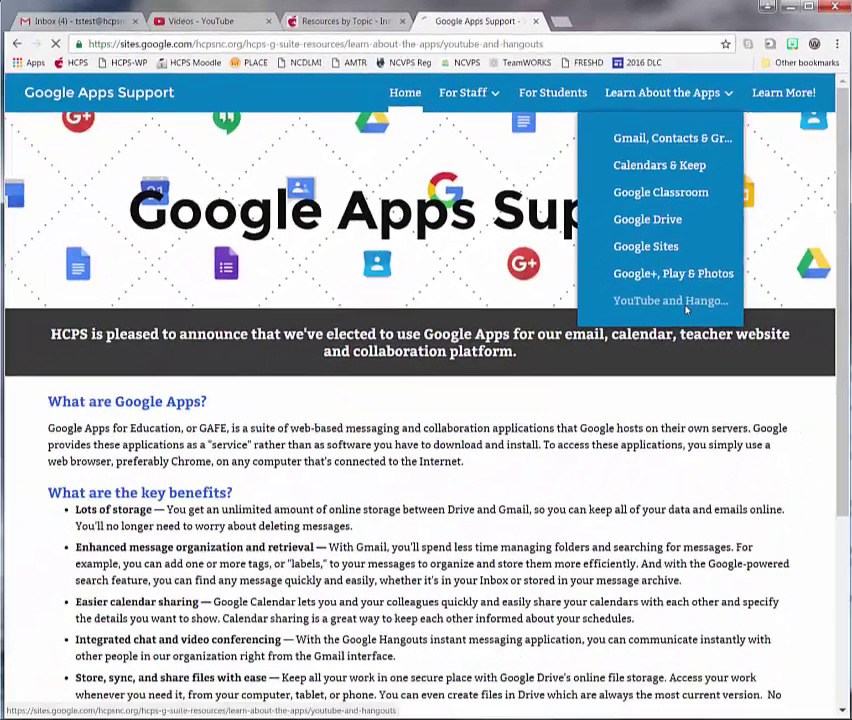
{"action": "left_click", "coordinate": [626, 409]}
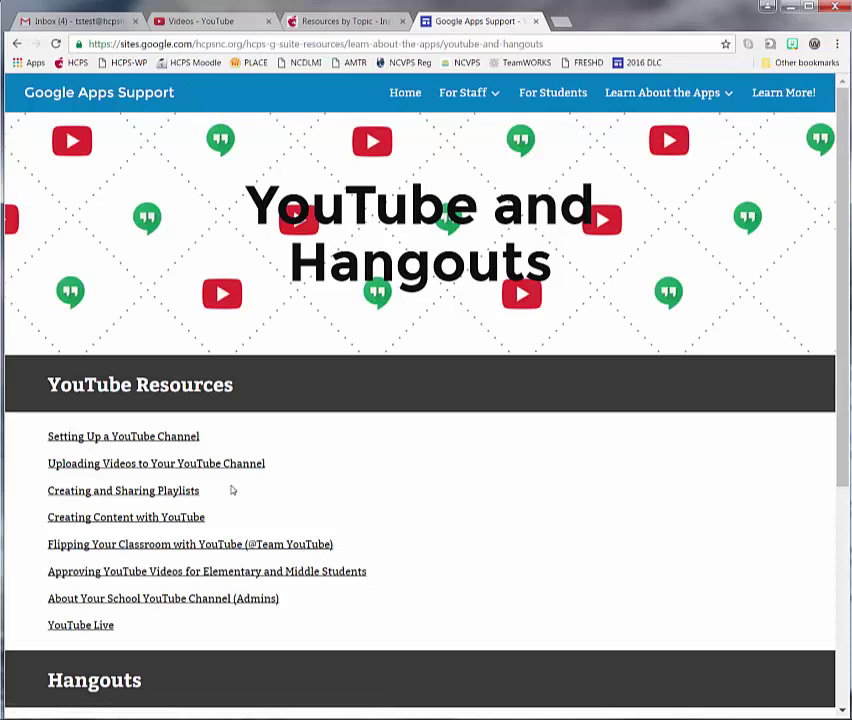
{"action": "left_click", "coordinate": [325, 25]}
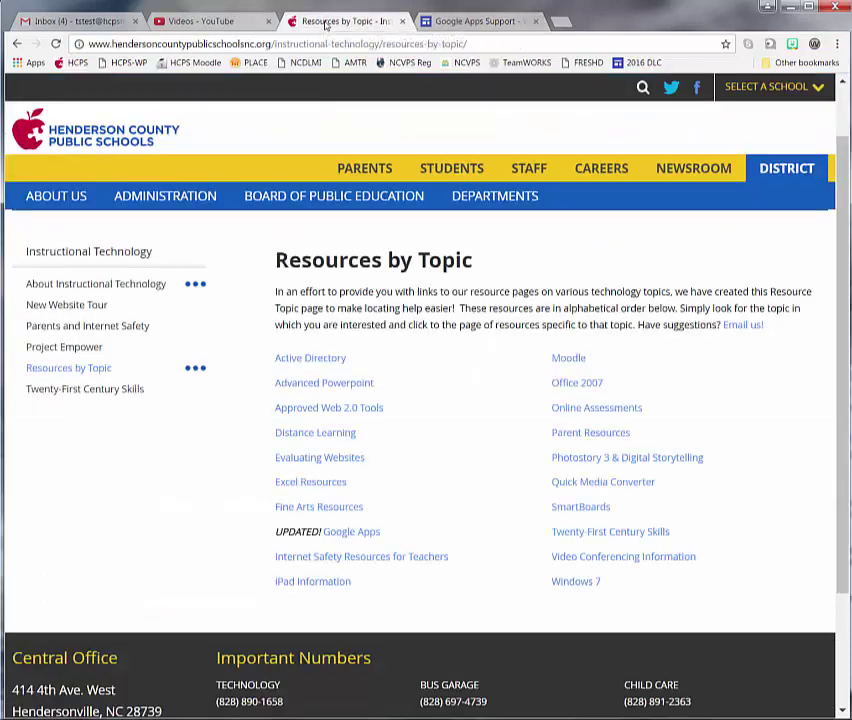
{"action": "left_click", "coordinate": [221, 21]}
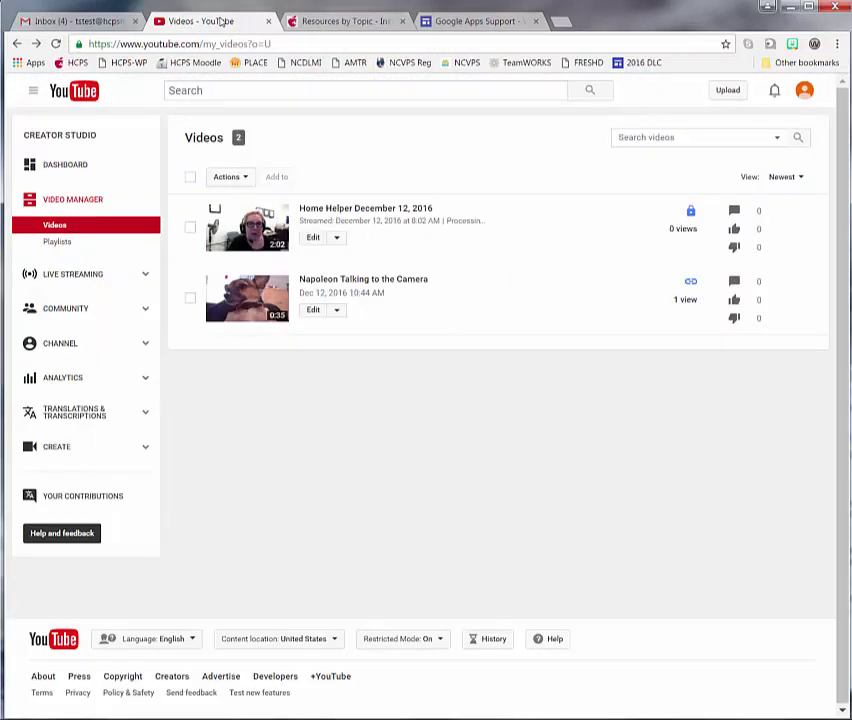